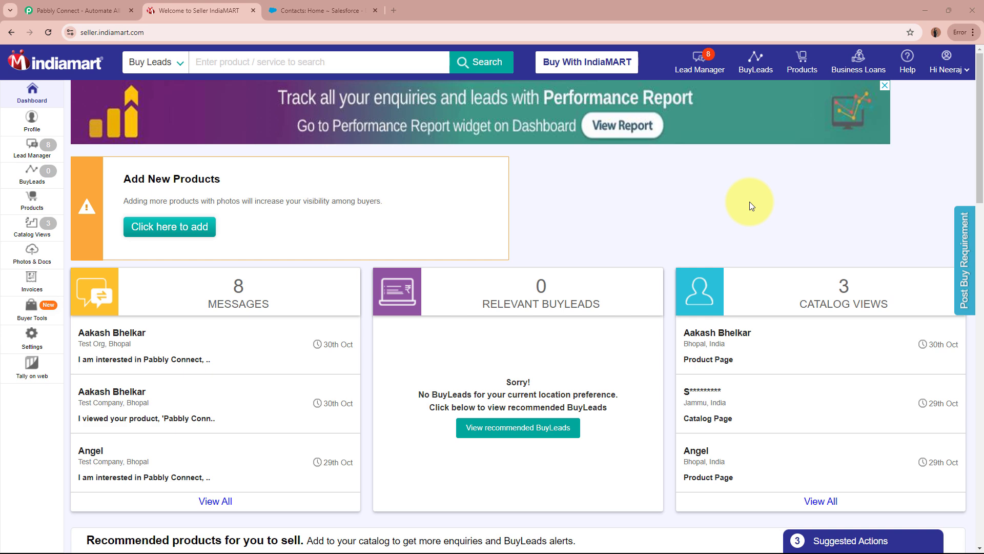
Look over the IndiaMART seller dashboard and the Salesforce contacts page that the automation will connect
click(323, 10)
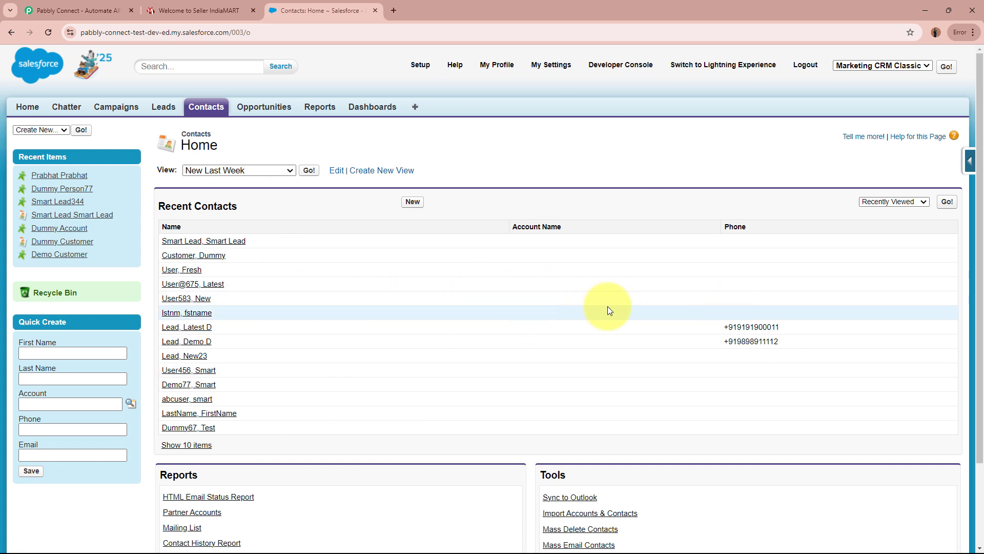
click(216, 5)
click(332, 6)
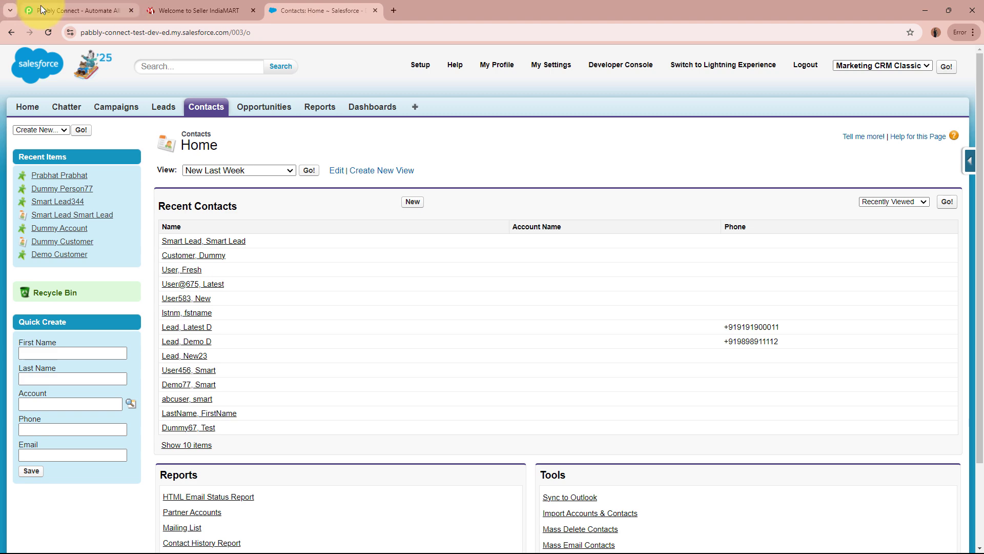
click(223, 15)
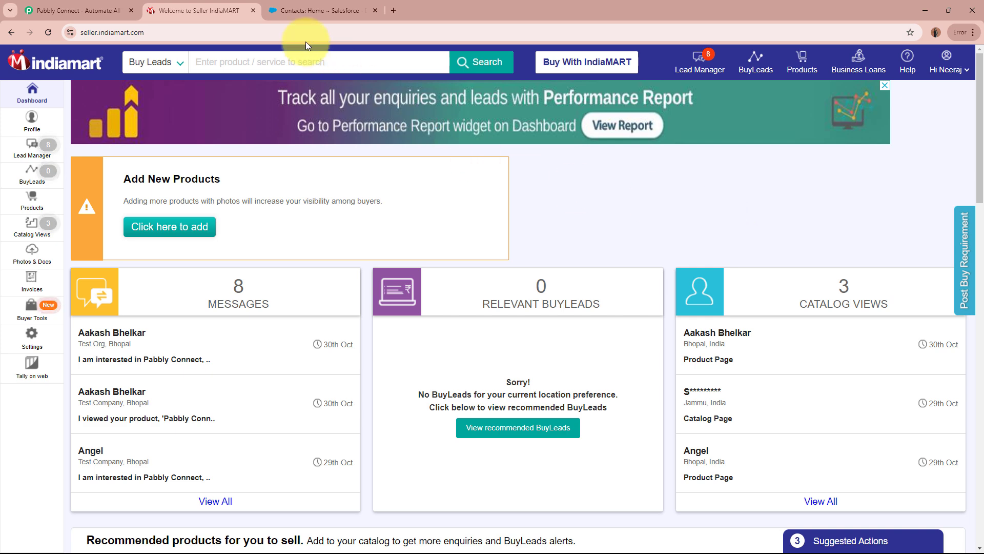
click(326, 15)
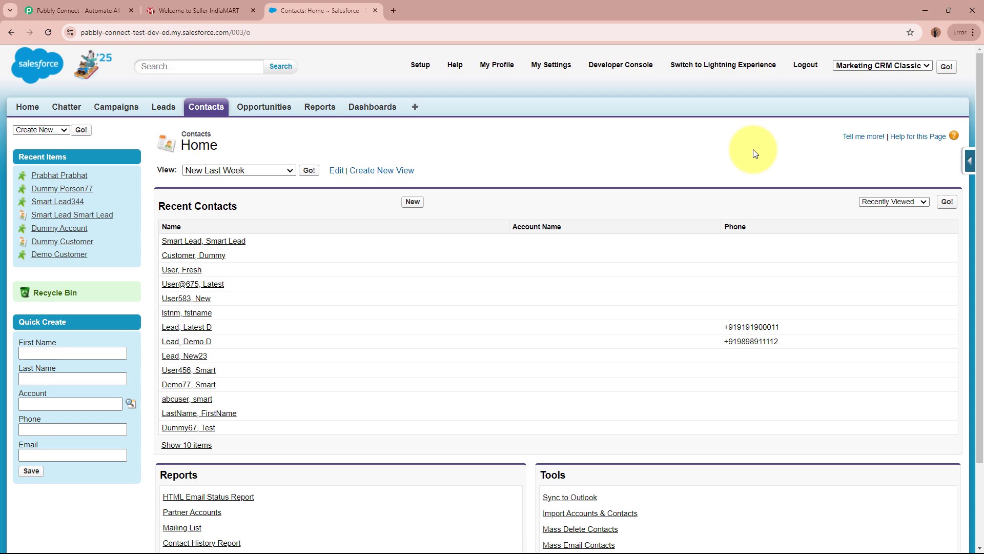
click(217, 8)
click(302, 6)
Switch to the Pabbly website, sign in, and open Pabbly Connect from the list of all apps
click(85, 11)
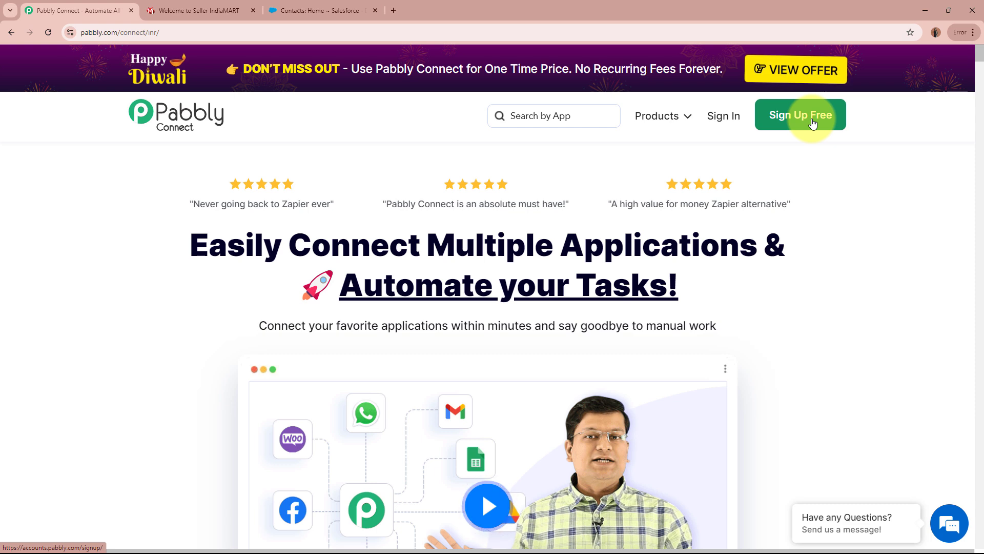
click(720, 118)
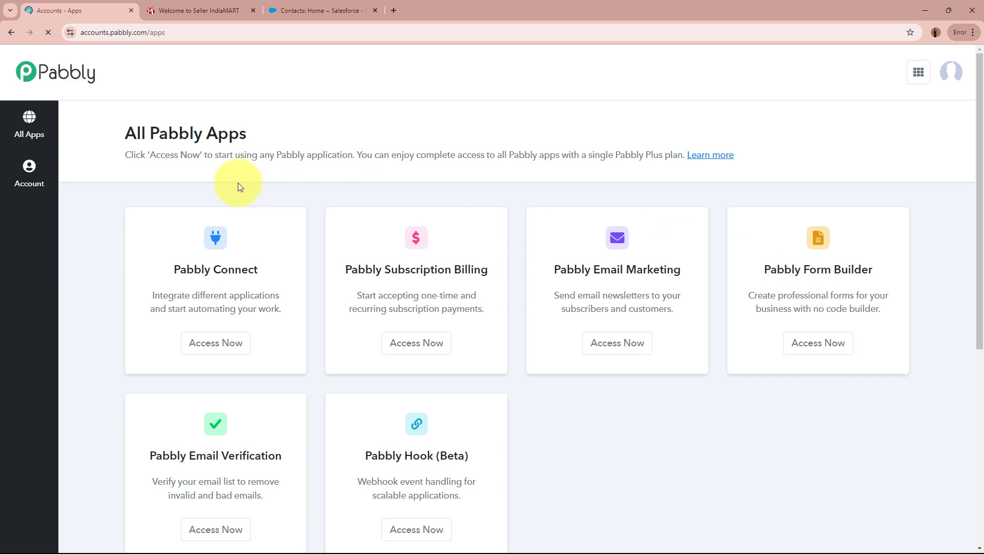
drag(125, 133, 279, 127)
click(214, 154)
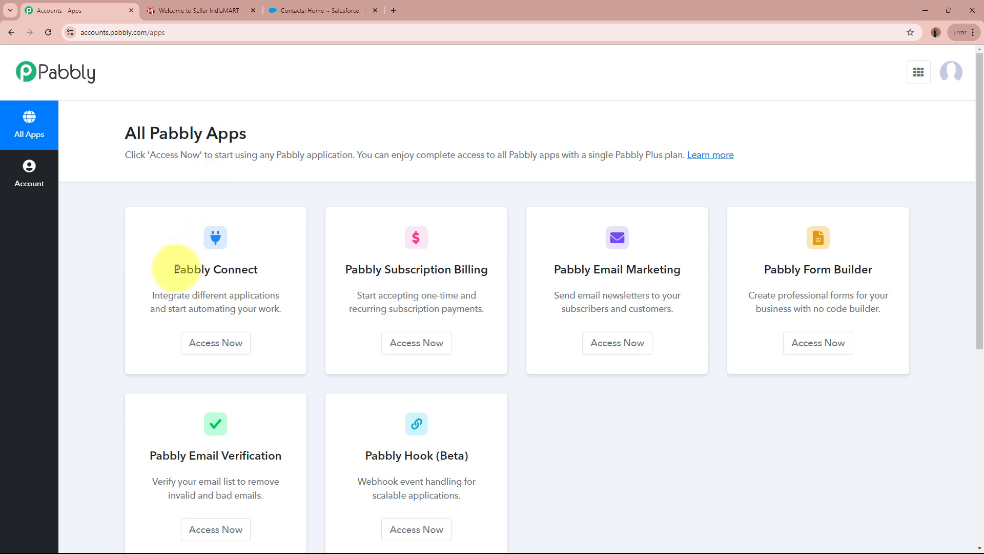
drag(174, 269, 265, 270)
click(265, 271)
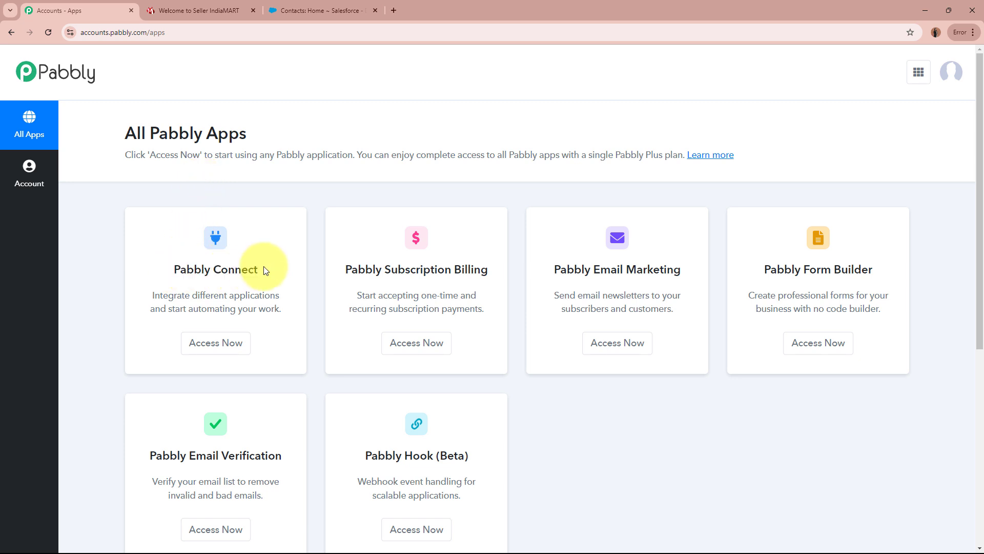
click(240, 343)
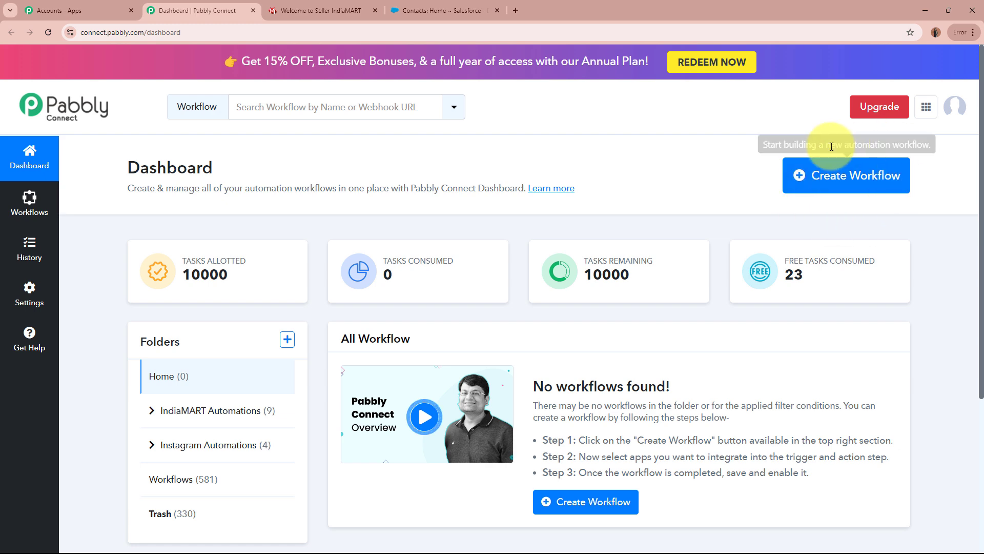
Start a new workflow and name it "Add IndiaMART Leads / Enquiries to Salesforce for Firecrackers Business"
click(832, 185)
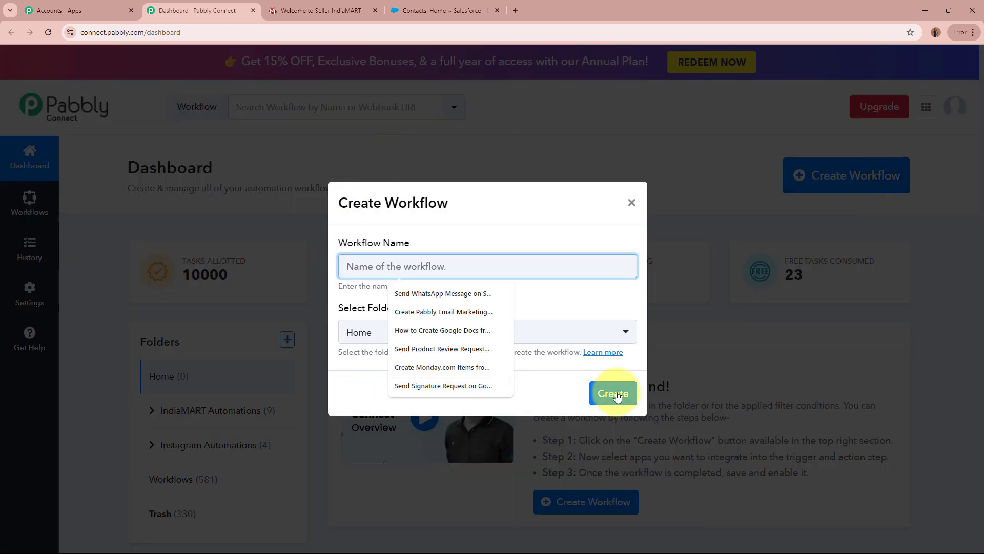
drag(344, 239, 423, 246)
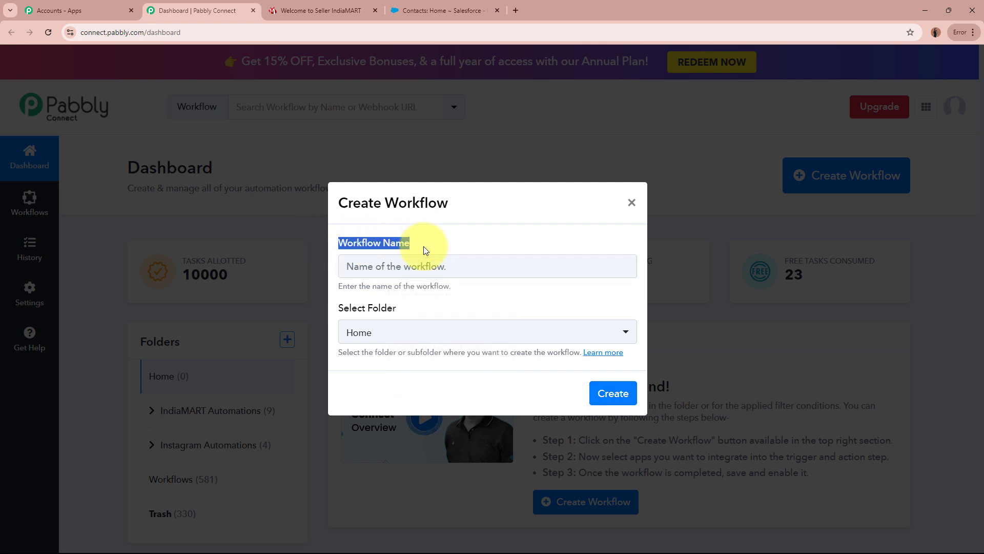
drag(339, 307, 406, 263)
click(405, 265)
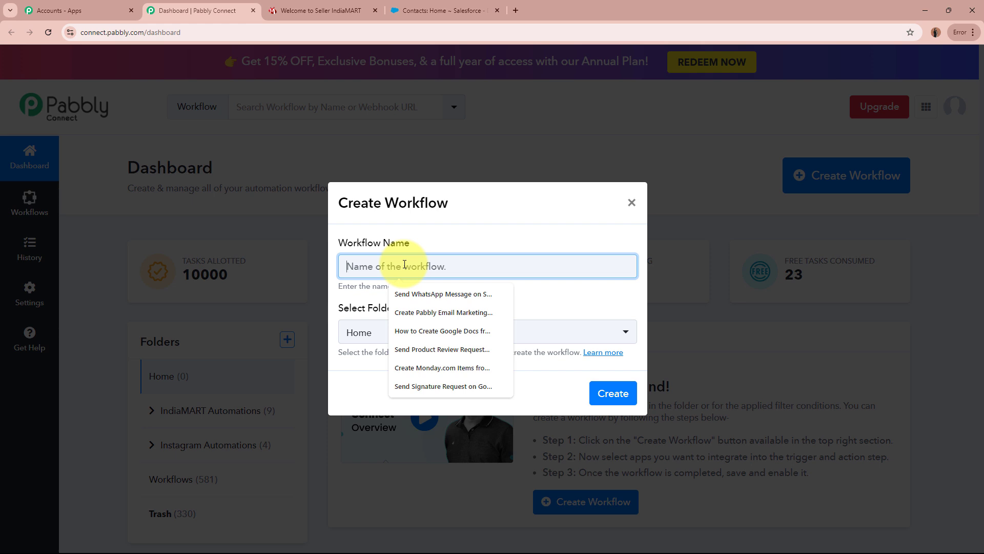
key(ctrl+v)
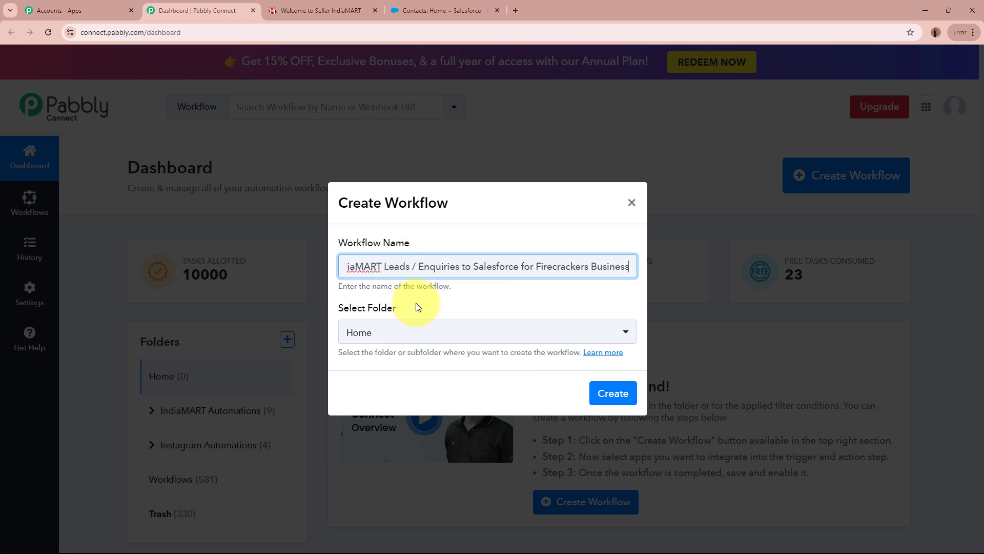
drag(375, 266, 643, 265)
click(564, 296)
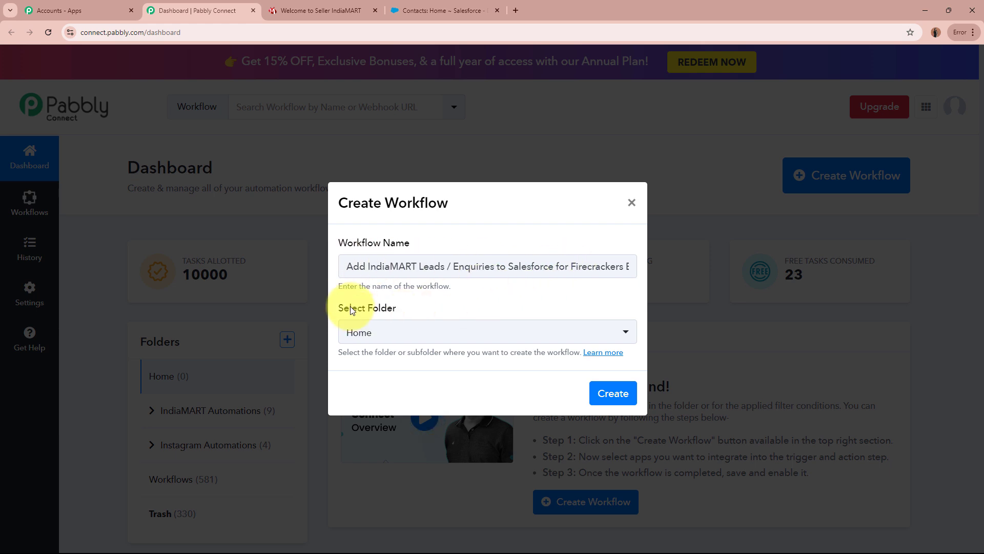
Choose the Lead Management subfolder of IndiaMART Automations for the workflow and create it
drag(340, 307, 423, 307)
click(423, 306)
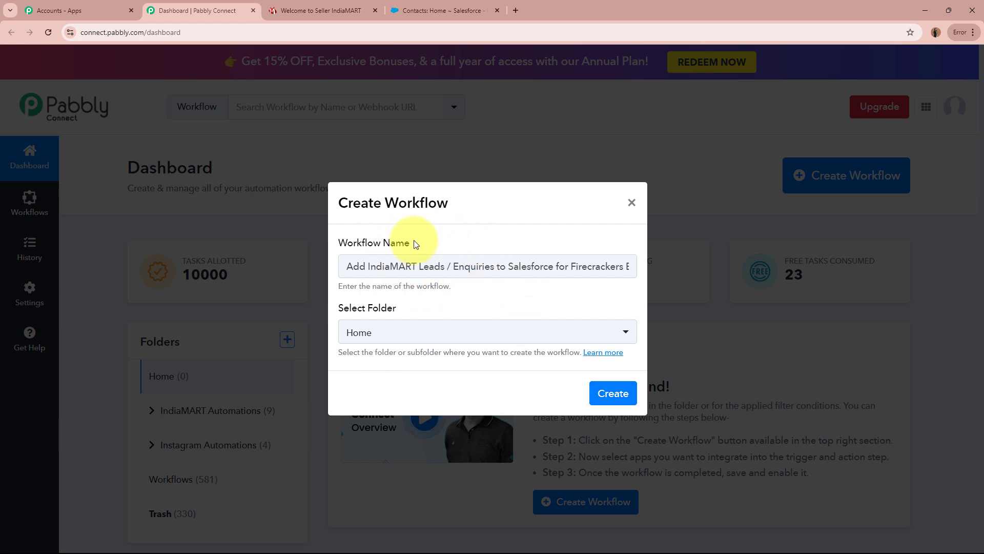
click(439, 334)
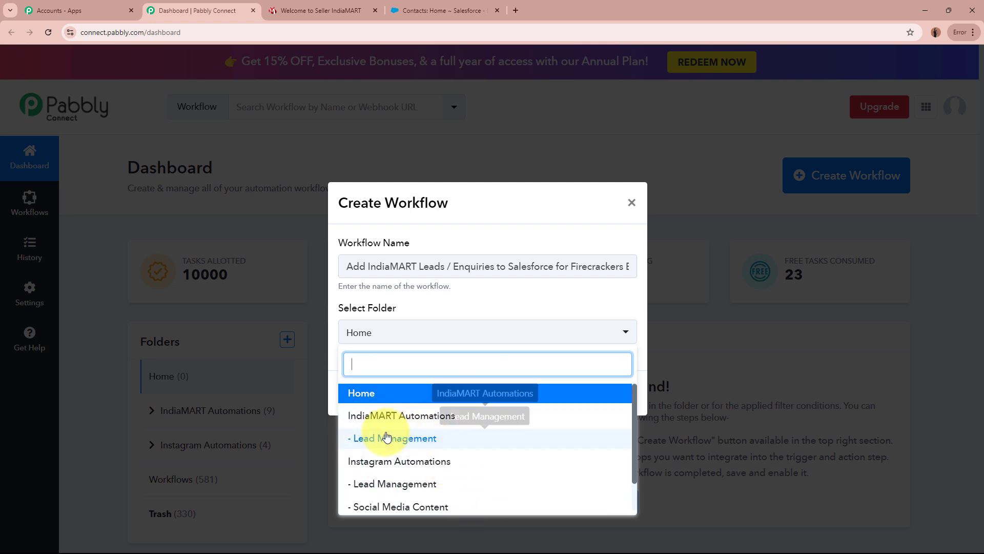
click(441, 442)
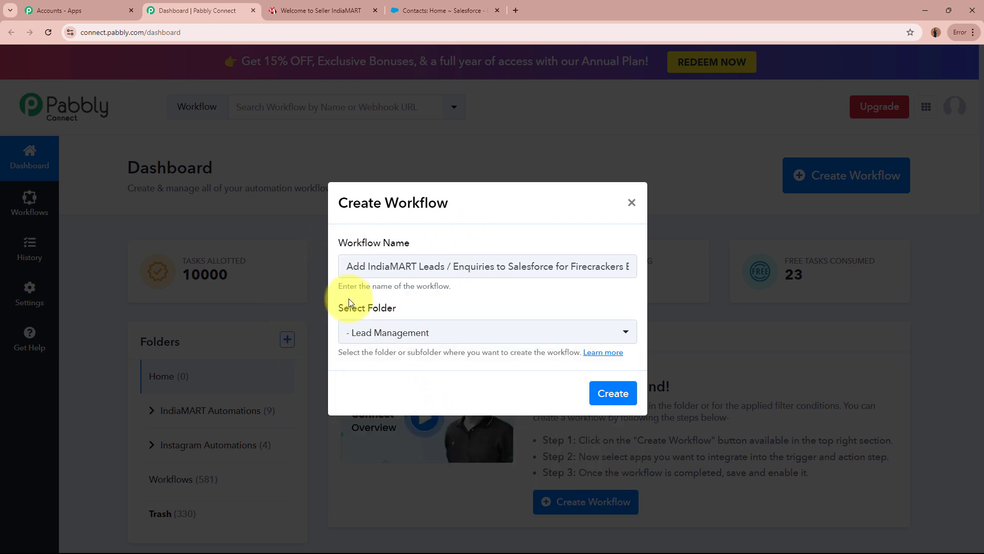
click(614, 394)
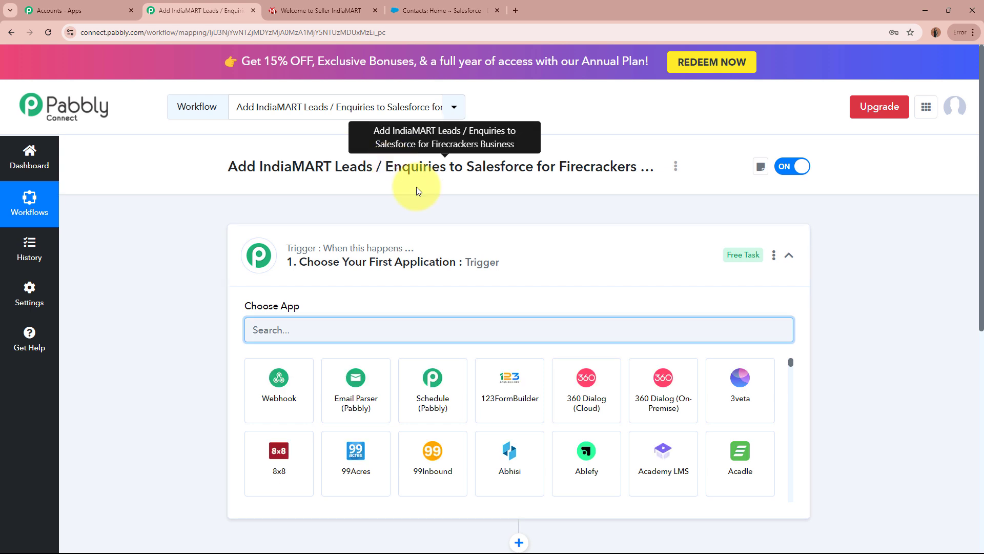
Search for IndiaMART in the workflow's trigger step and choose it as the trigger application
click(622, 277)
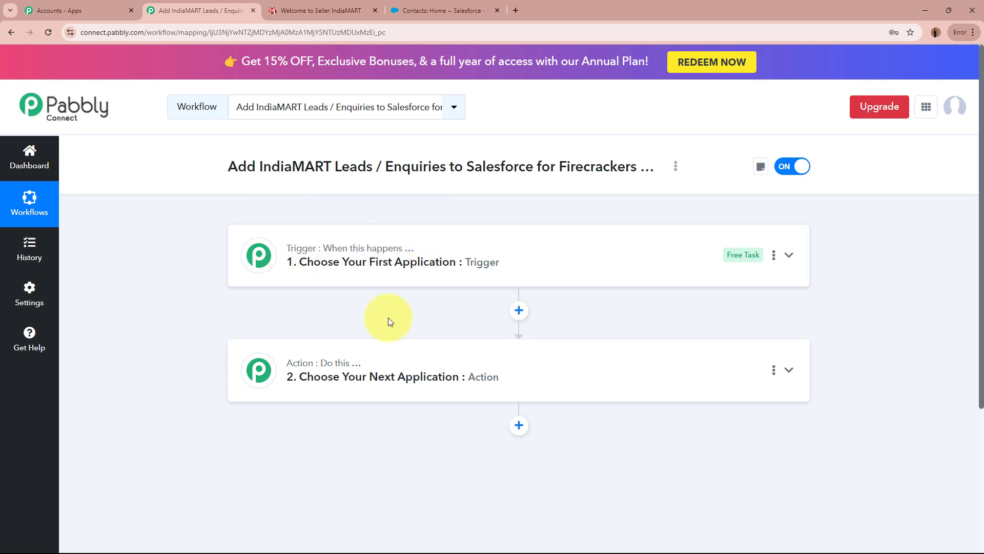
click(588, 259)
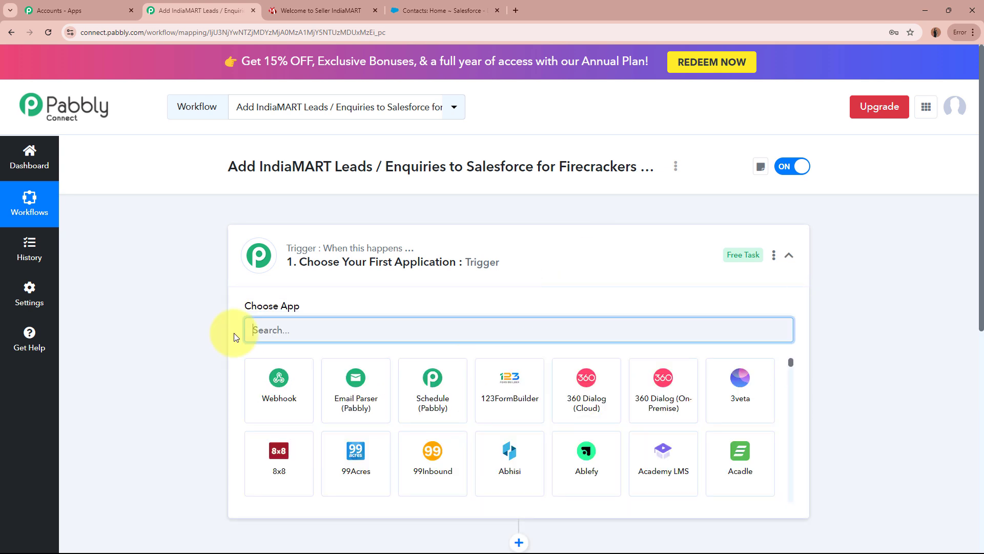
text(Indi)
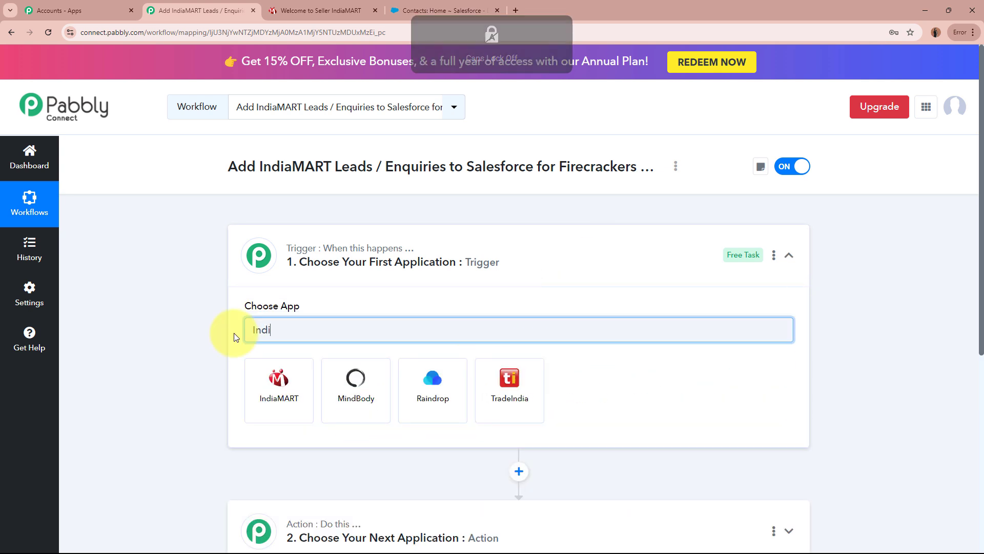
text(aMART)
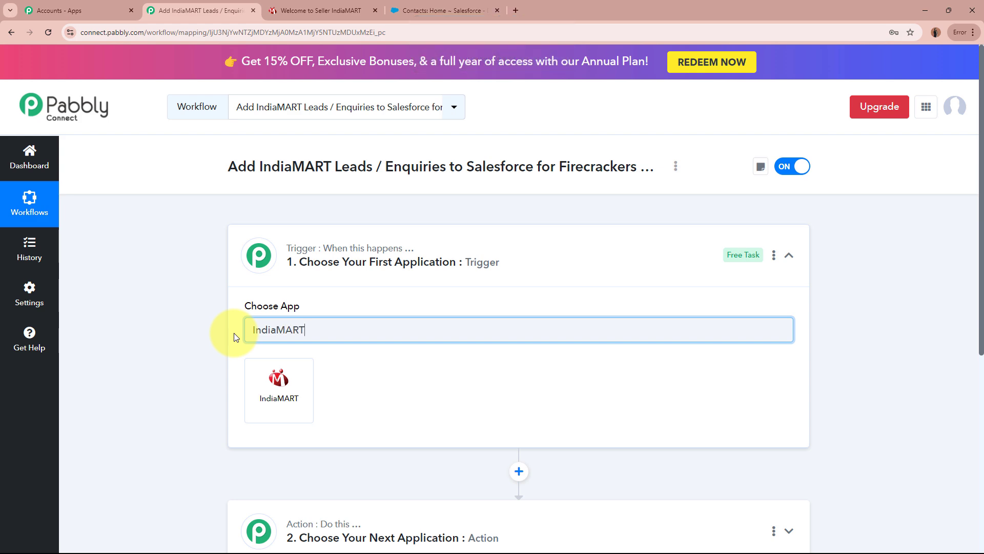
click(264, 388)
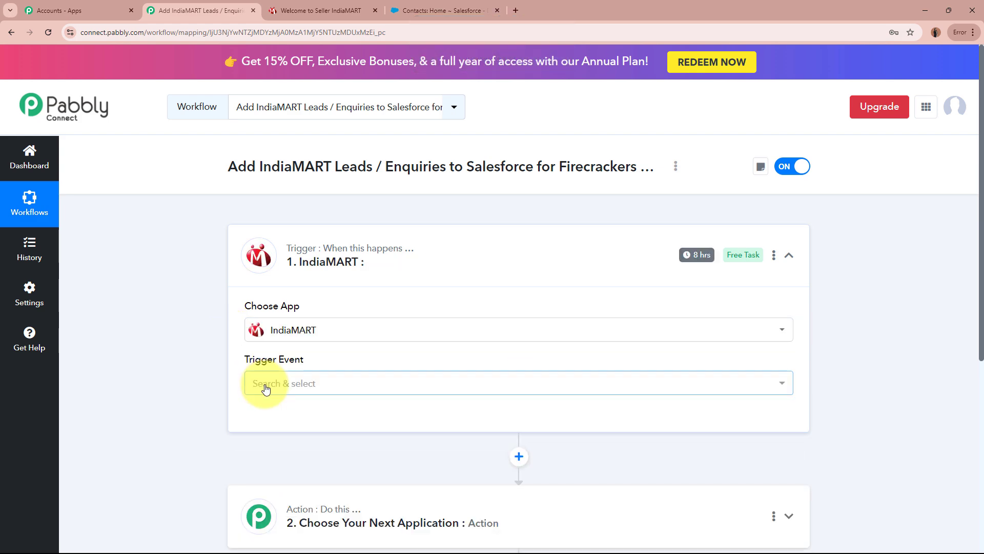
Set the IndiaMART trigger event to New Leads
click(287, 11)
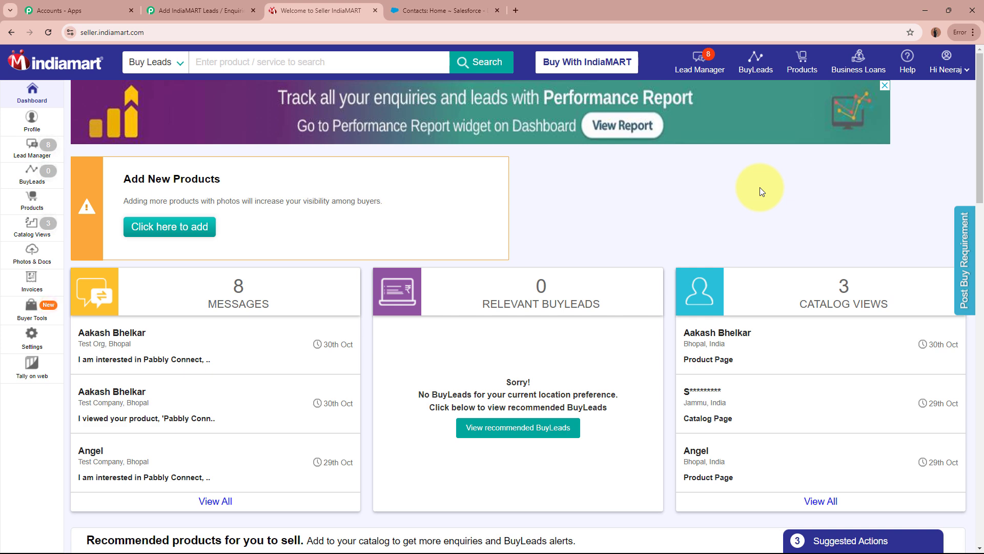
click(208, 10)
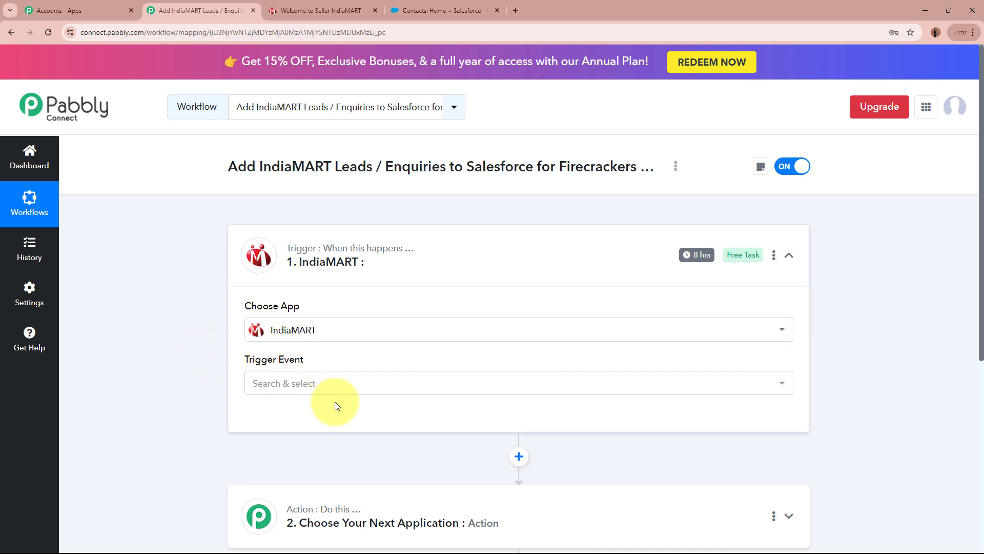
click(336, 386)
click(344, 459)
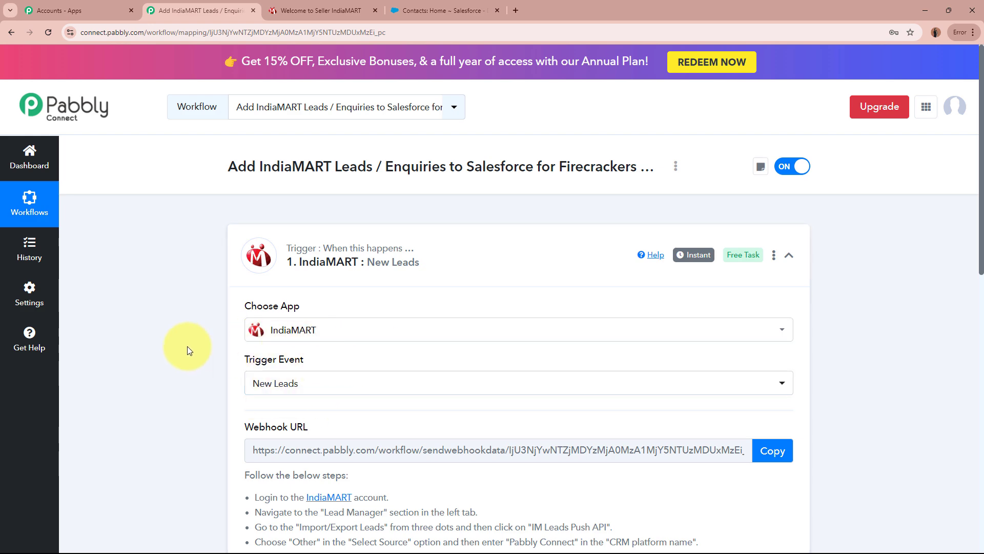
Read through the instructions for connecting IndiaMART with the trigger's webhook URL
scroll(186, 346, down, 4)
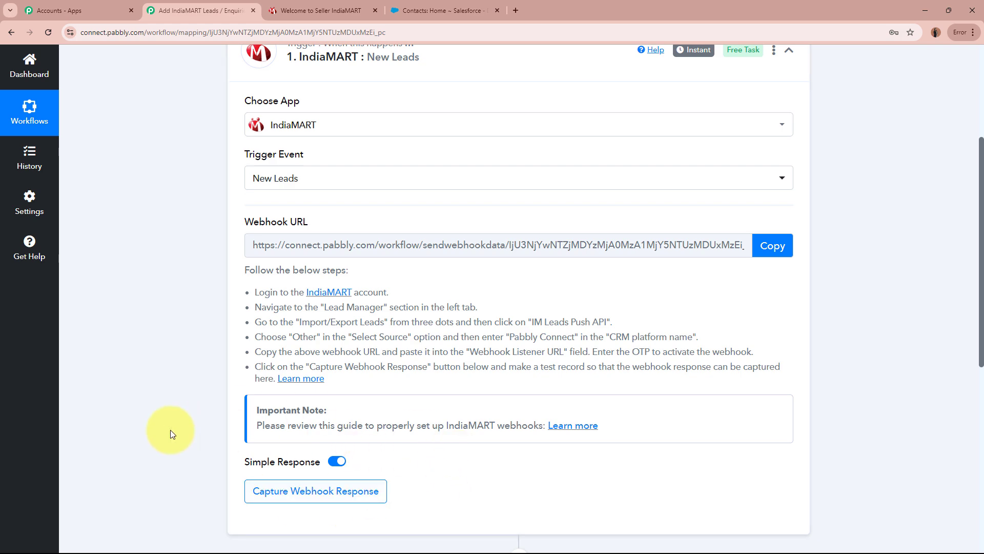
scroll(221, 298, up, 4)
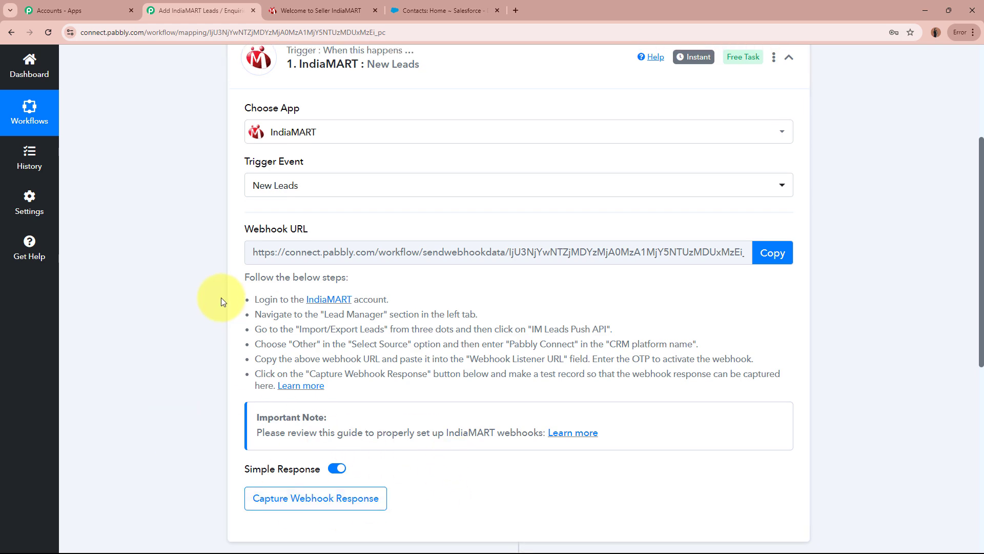
scroll(179, 373, down, 3)
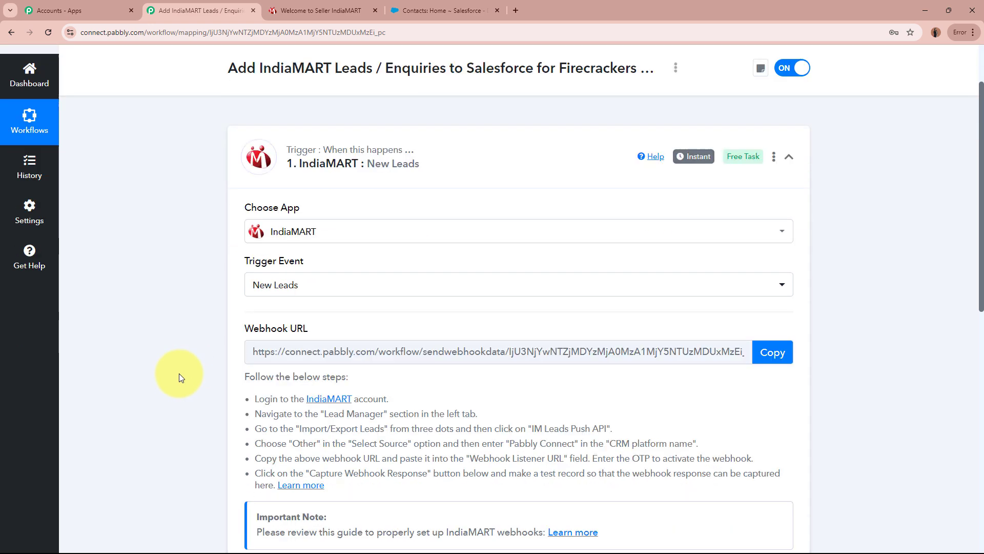
drag(248, 270, 290, 295)
click(137, 340)
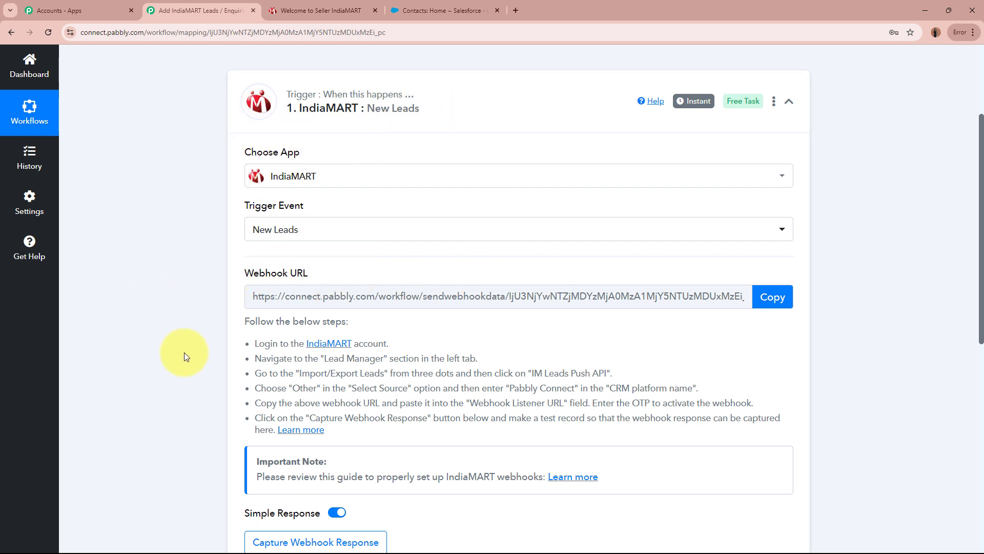
drag(249, 322, 370, 419)
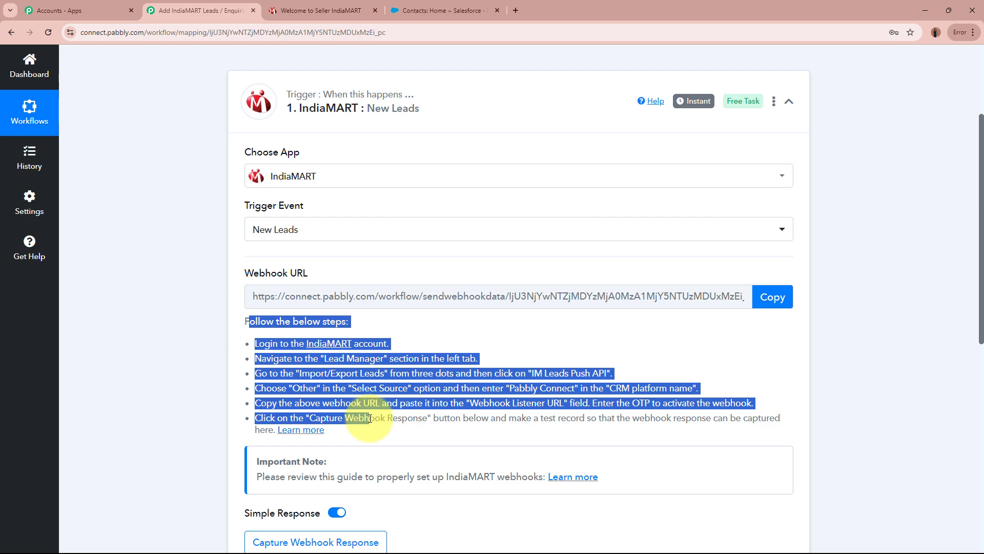
click(131, 350)
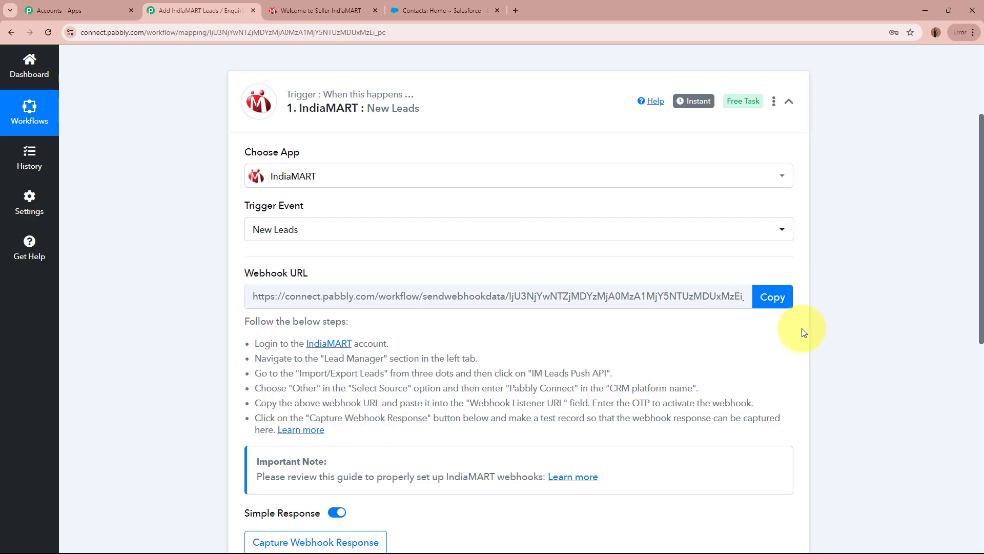
Copy the trigger's webhook URL and switch to the IndiaMART seller dashboard
click(779, 297)
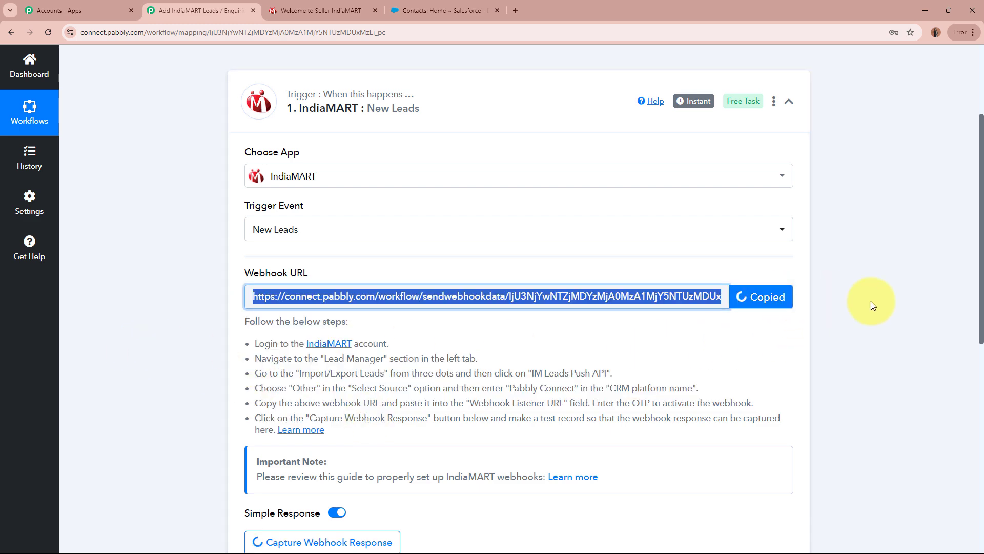
scroll(872, 306, up, 3)
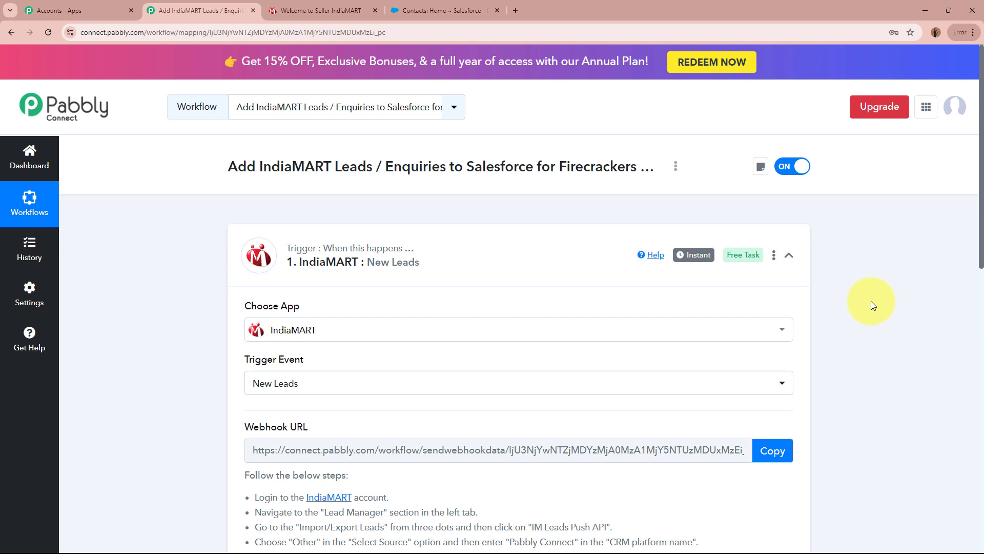
click(342, 5)
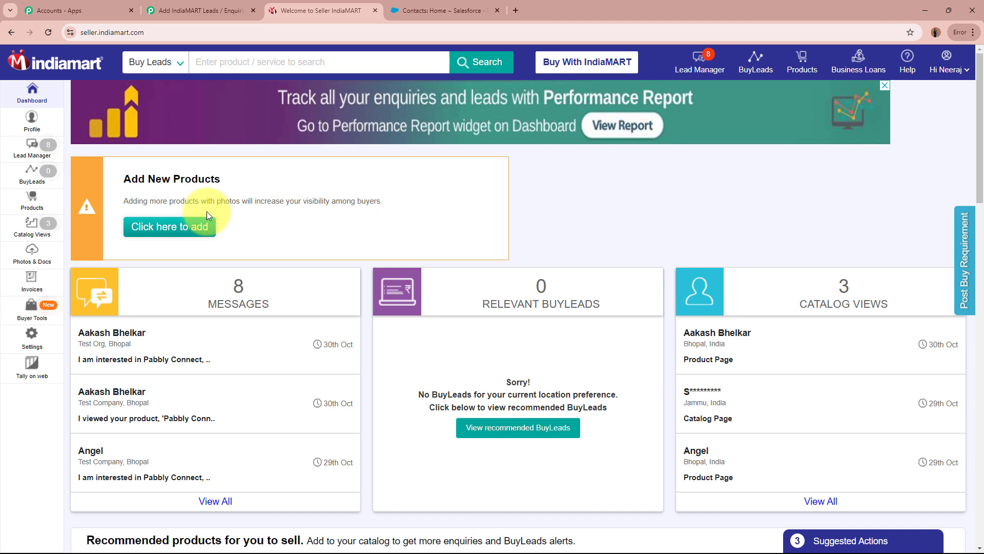
Open the Push API integration page from the Lead Manager's import/export options for leads
click(41, 152)
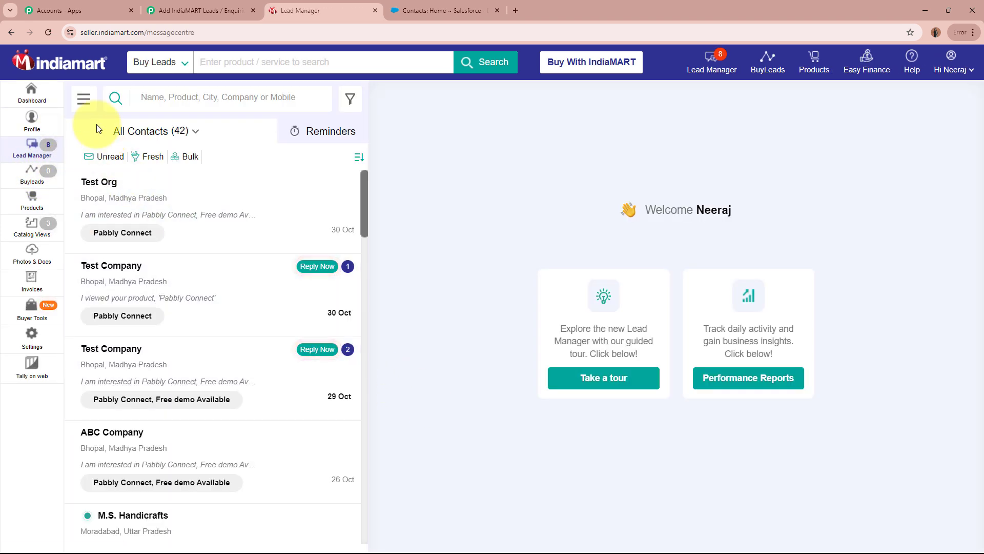
click(84, 101)
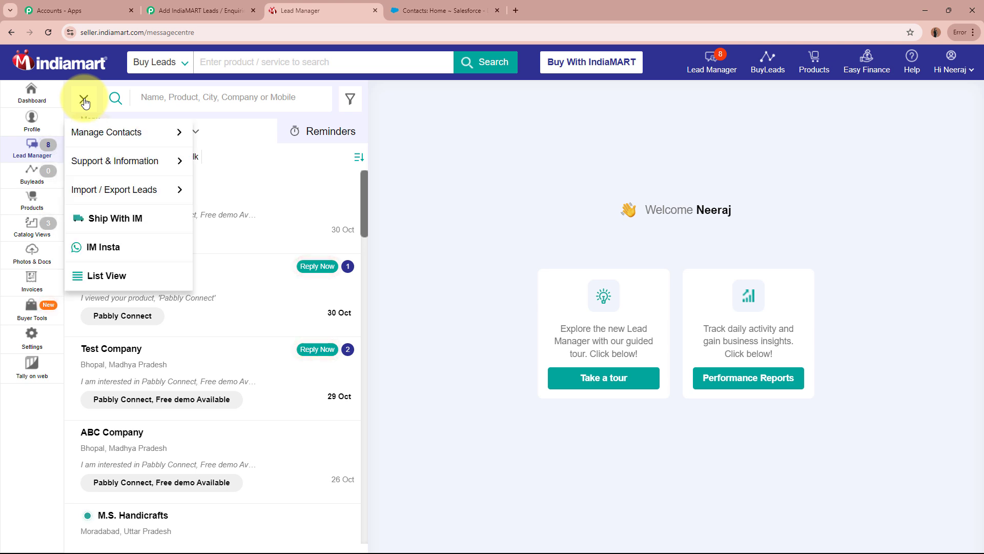
mouse_move(88, 191)
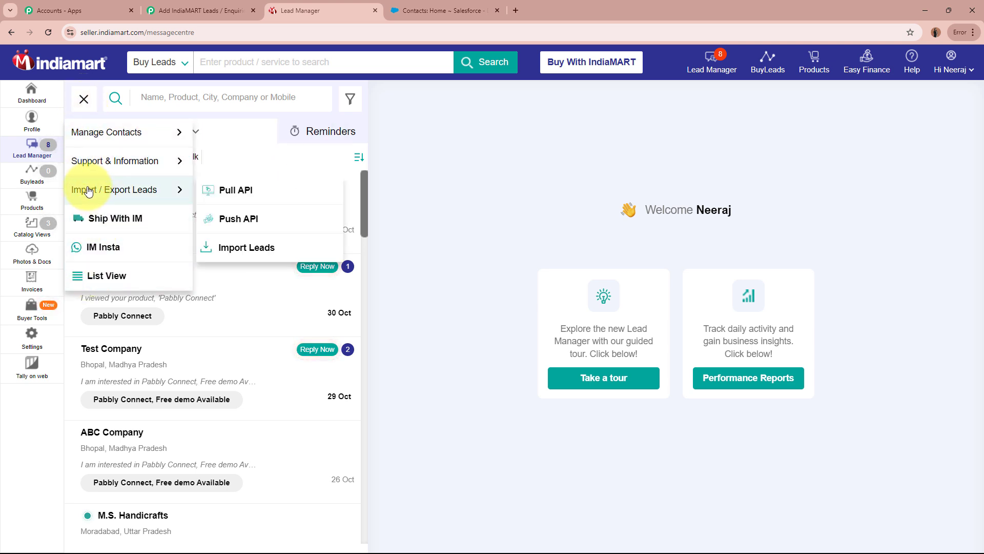
click(235, 220)
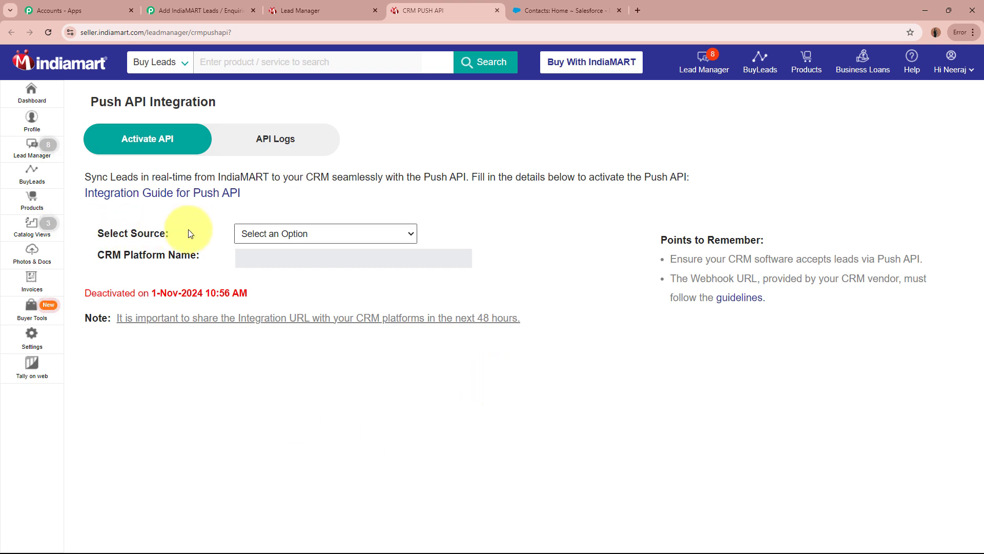
Select Other as the Push API source and enter Pabbly Connect as the CRM platform name
click(317, 236)
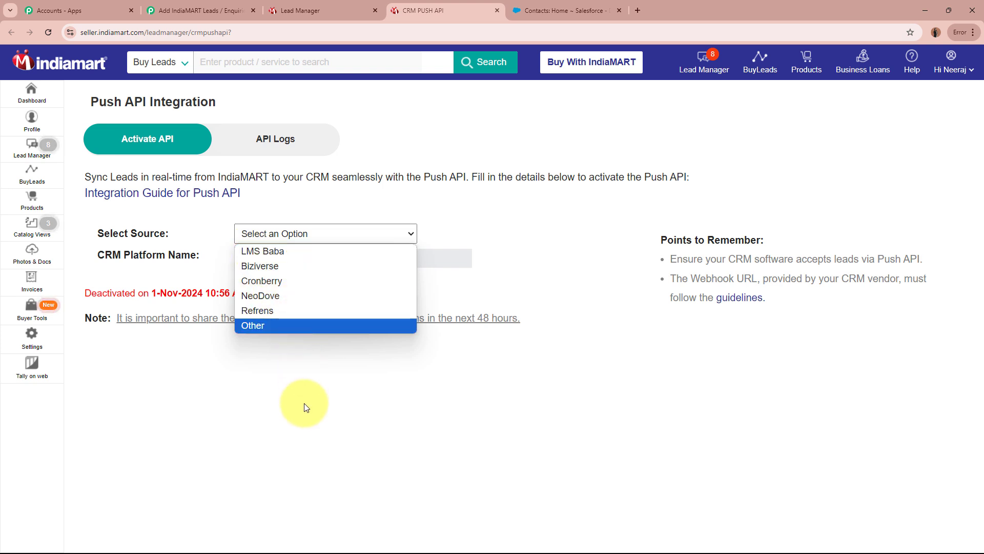
click(273, 325)
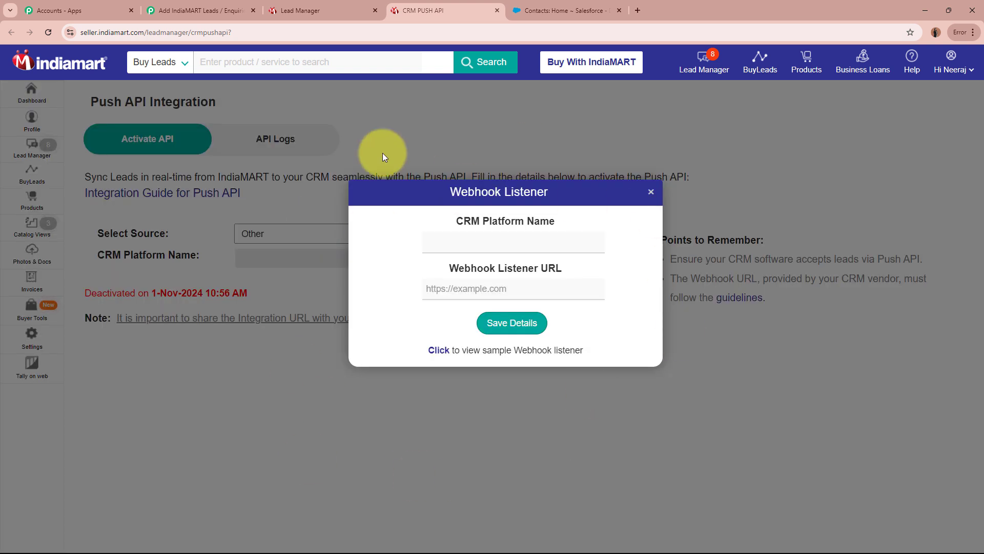
drag(455, 220, 549, 236)
click(529, 244)
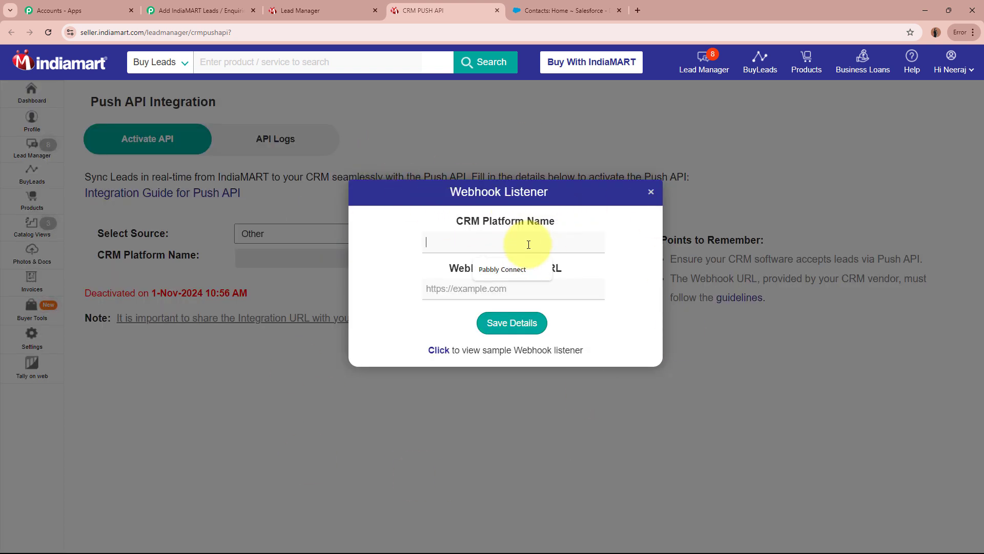
key(Caps_Lock)
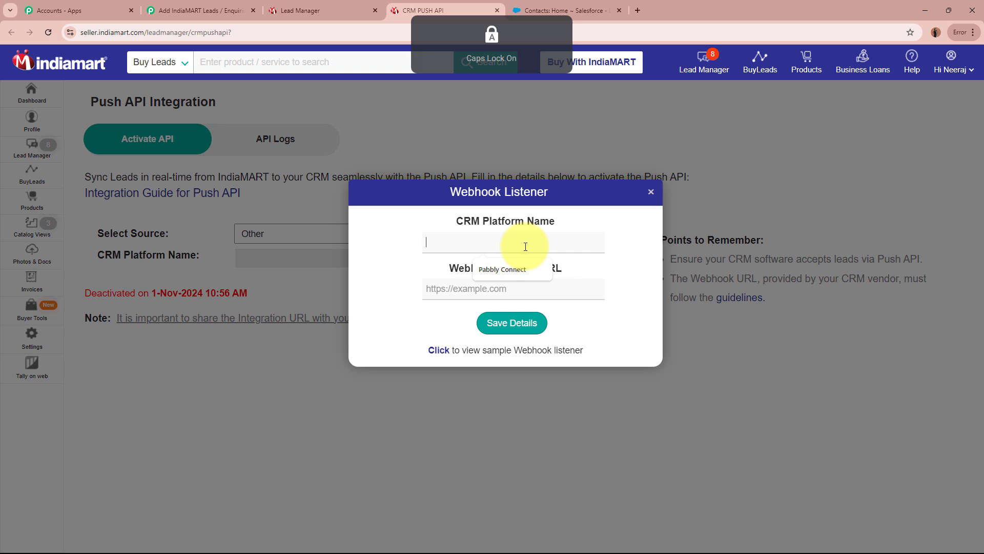
text(Pba)
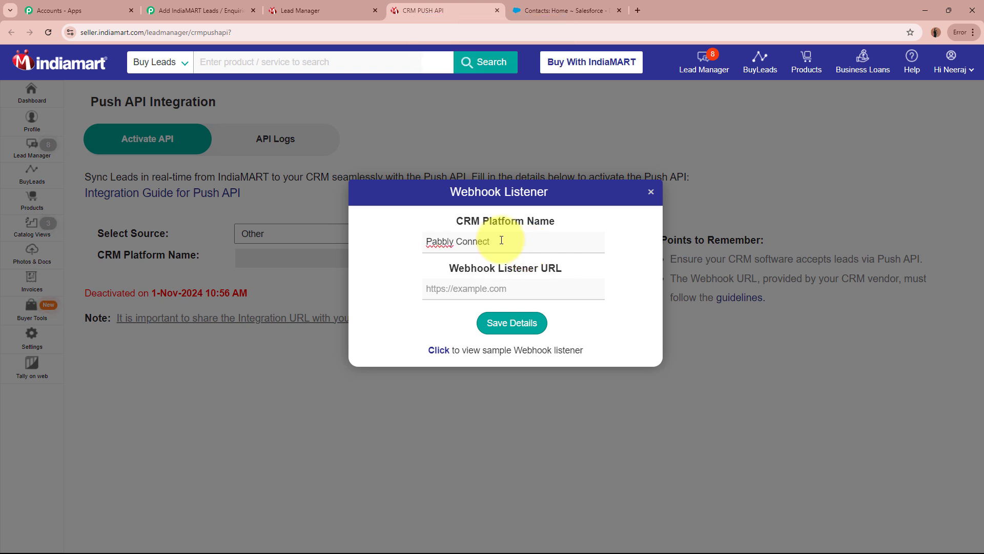
Paste the copied Pabbly webhook URL as the webhook listener URL and save the details
click(467, 289)
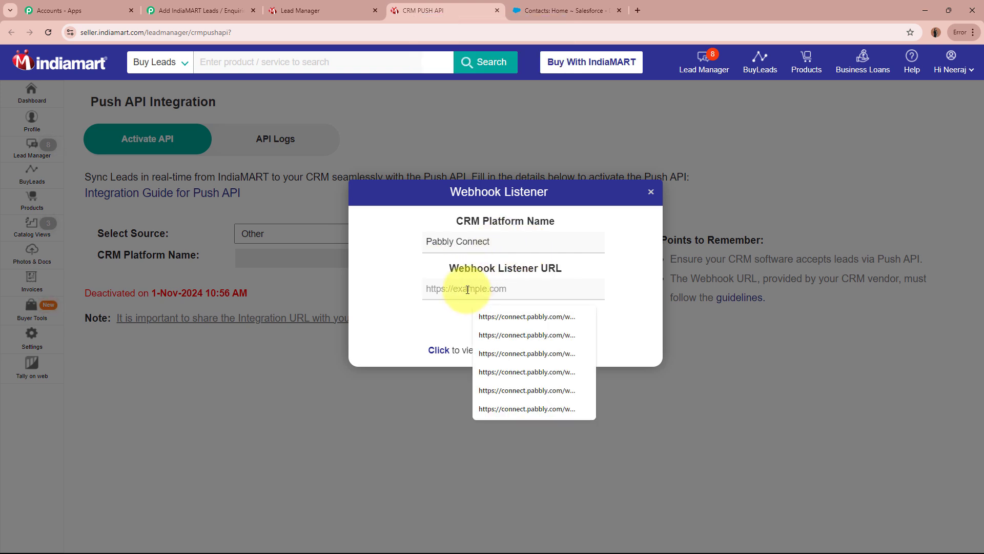
key(ctrl+v)
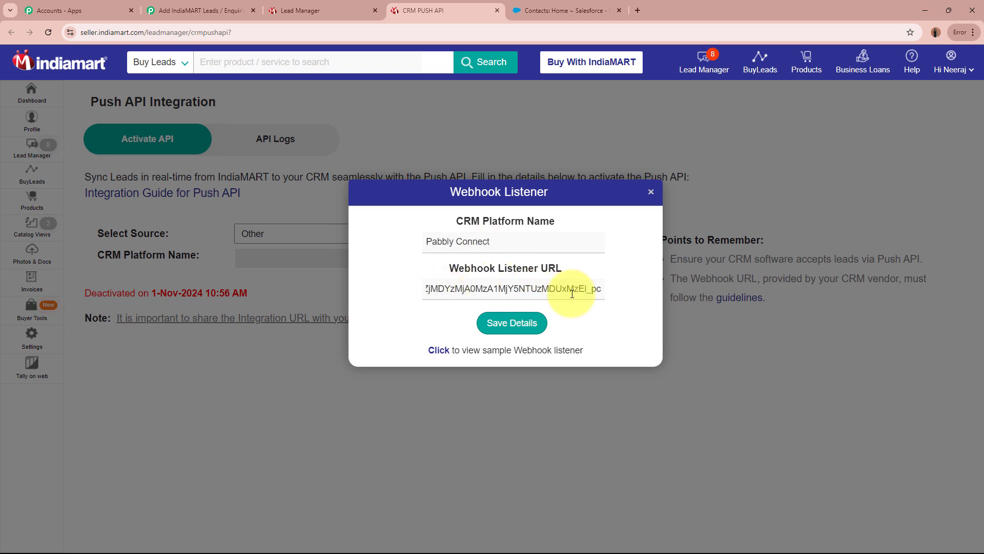
click(514, 324)
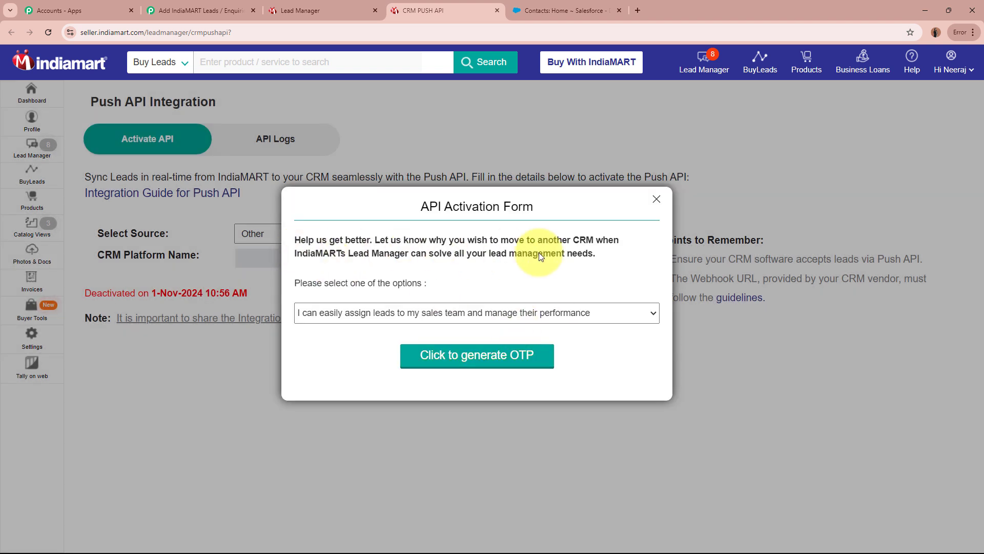
In the API activation form, choose "I can easily assign leads to my sales team and manage their performance" and generate the OTP
click(506, 314)
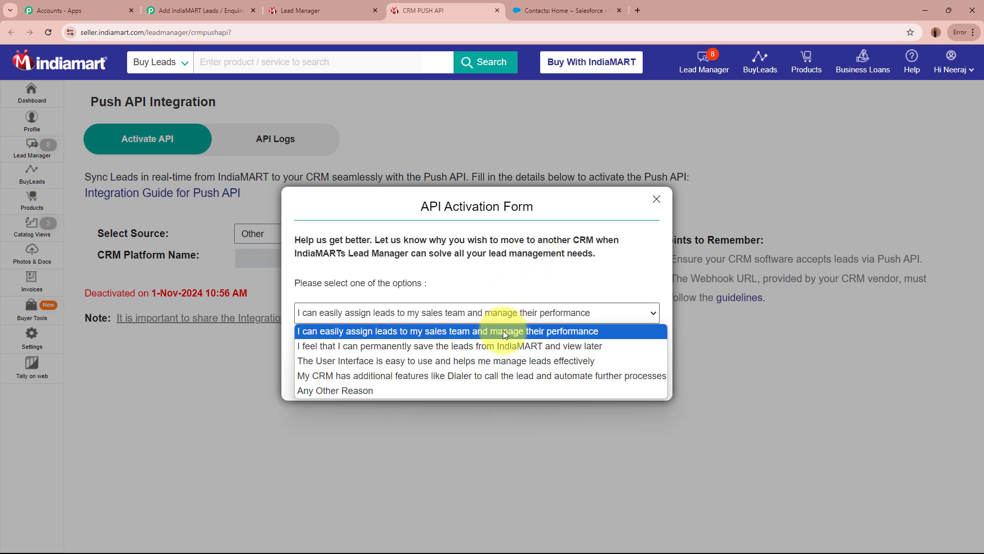
click(503, 331)
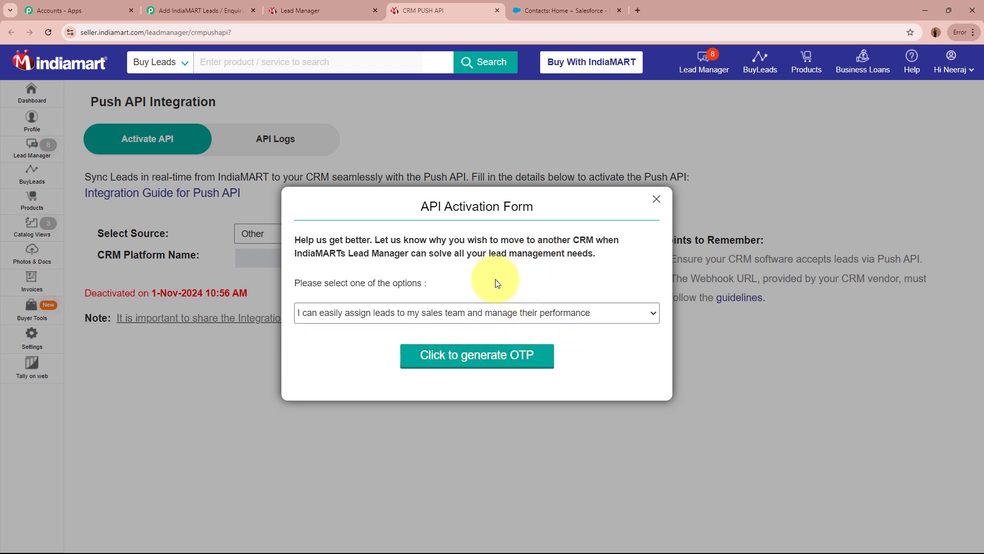
click(429, 356)
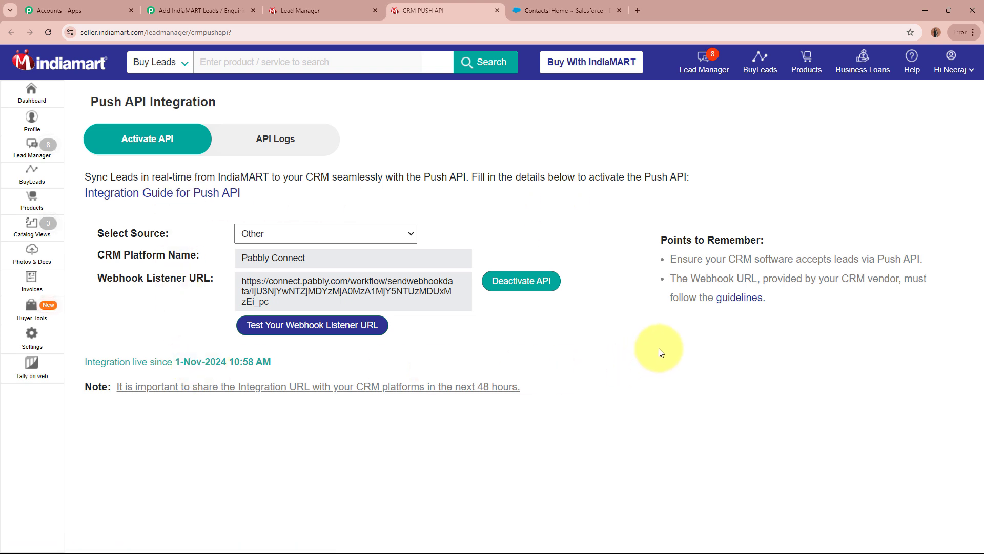
Switch back to the Pabbly Connect workflow and check the webhook capture status of the IndiaMART trigger
click(200, 10)
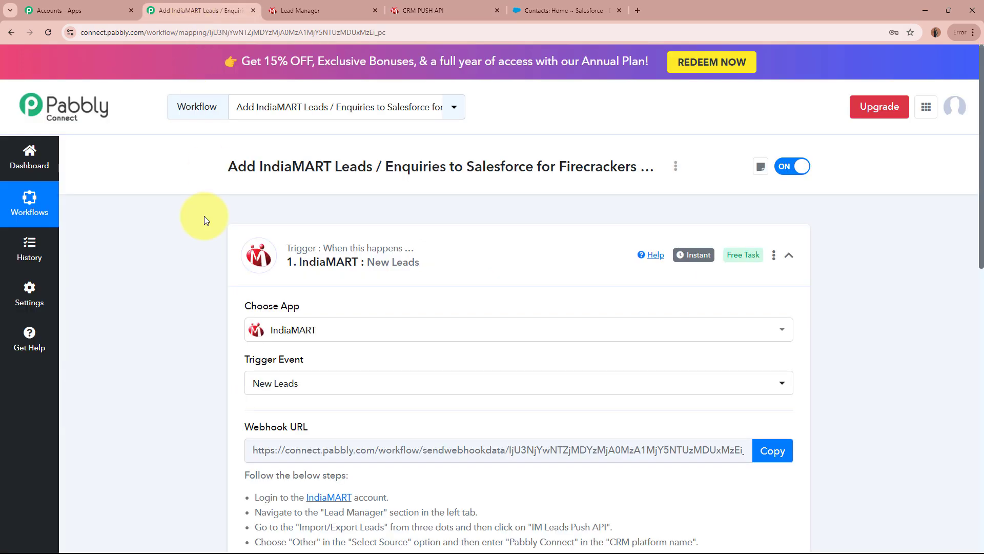
scroll(178, 301, down, 6)
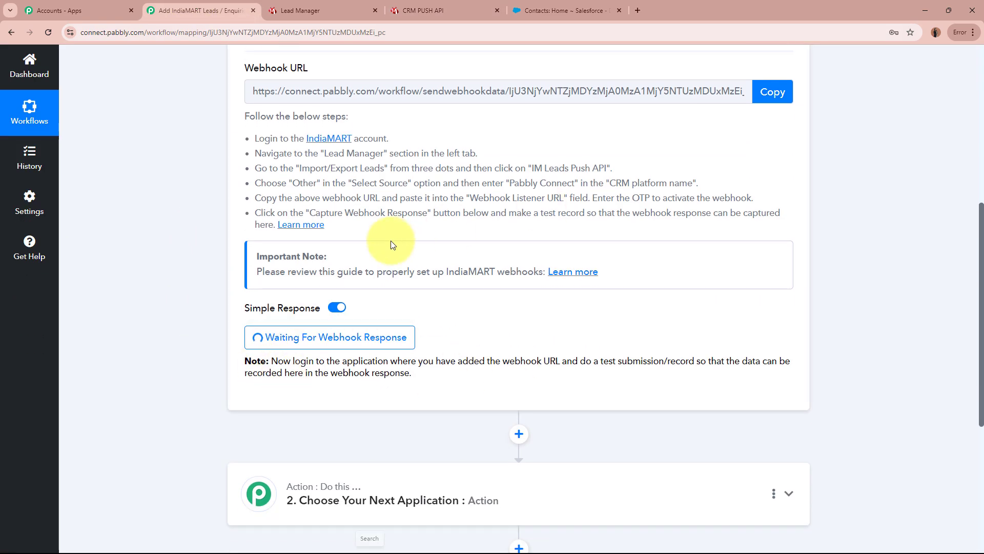
scroll(684, 218, up, 7)
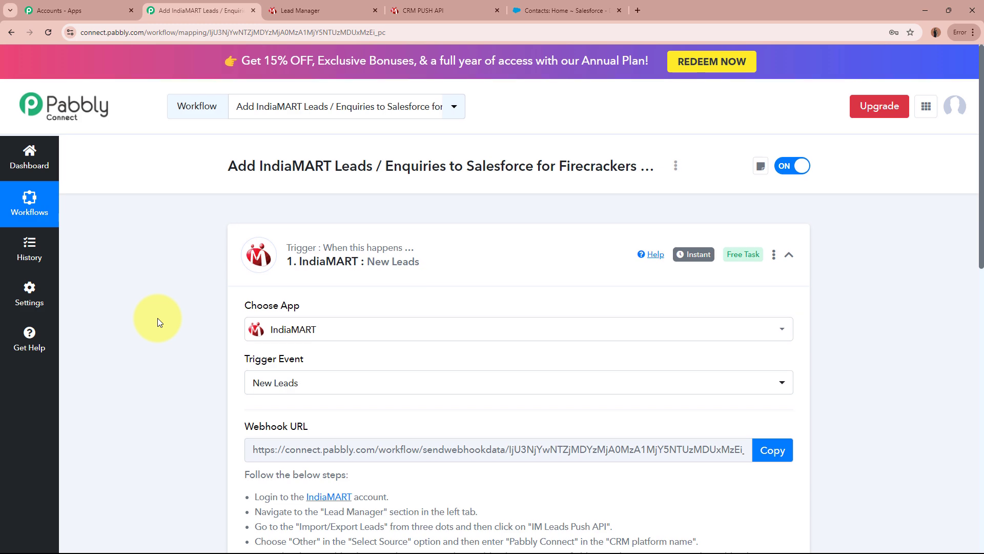
scroll(158, 323, down, 5)
scroll(128, 338, up, 5)
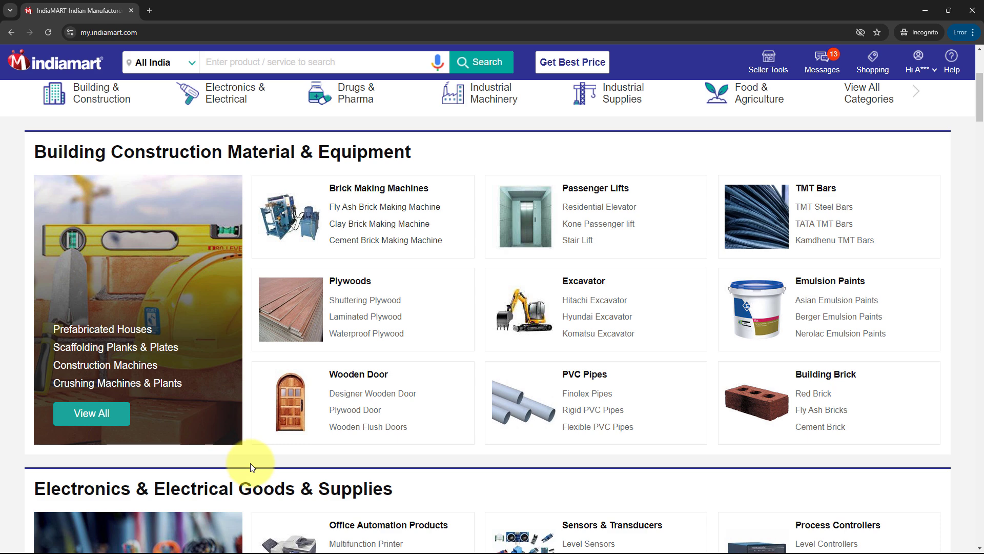
On the IndiaMART buyer site, search for Magnet Brain and choose the suggestion "magnet brains software technology pvt ltd"
click(300, 60)
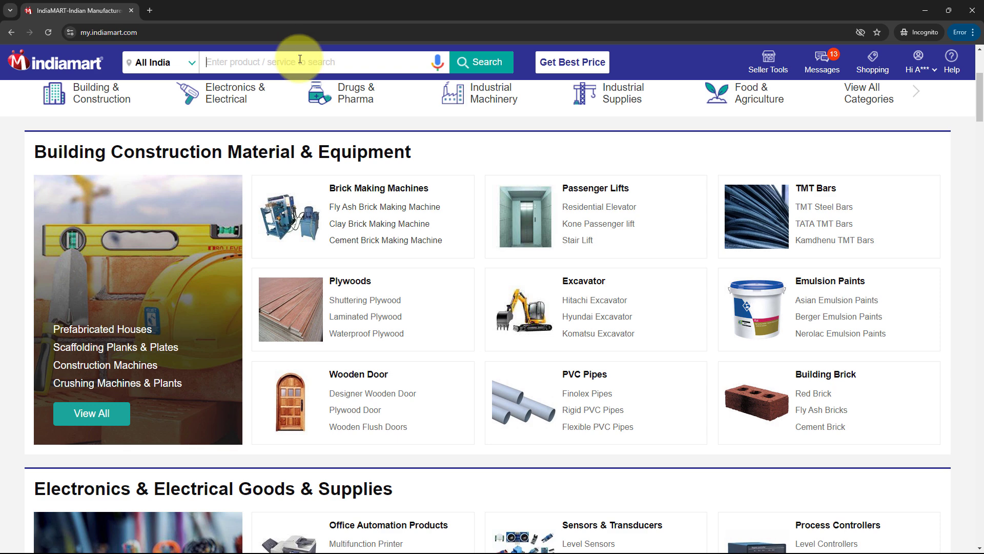
key(Caps_Lock)
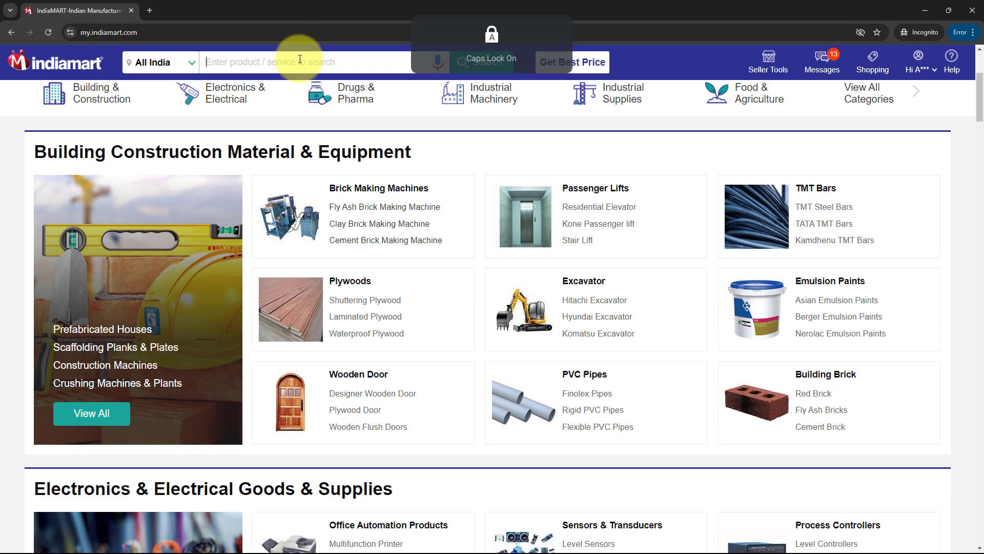
text(M)
key(Caps_Lock)
text(agnet Brain)
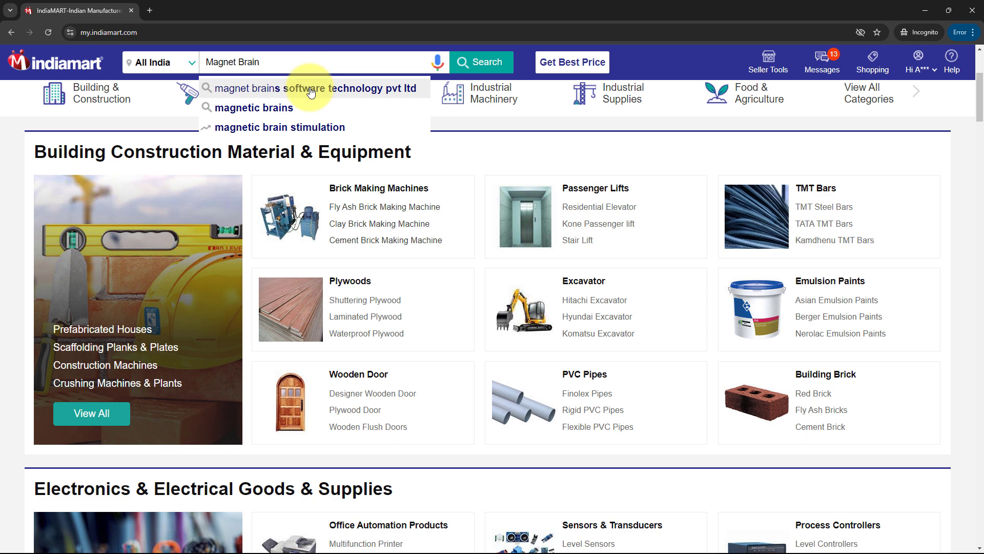
click(314, 88)
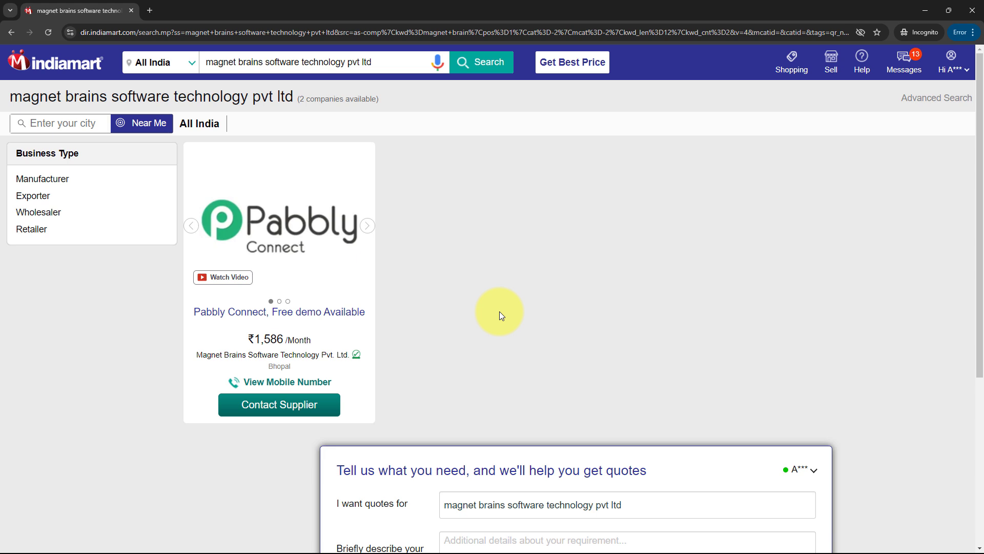
Contact the Pabbly Connect listing's supplier with a message requesting a price list and large-order discounts for bulk firecrackers for an upcoming event, and submit it
click(270, 412)
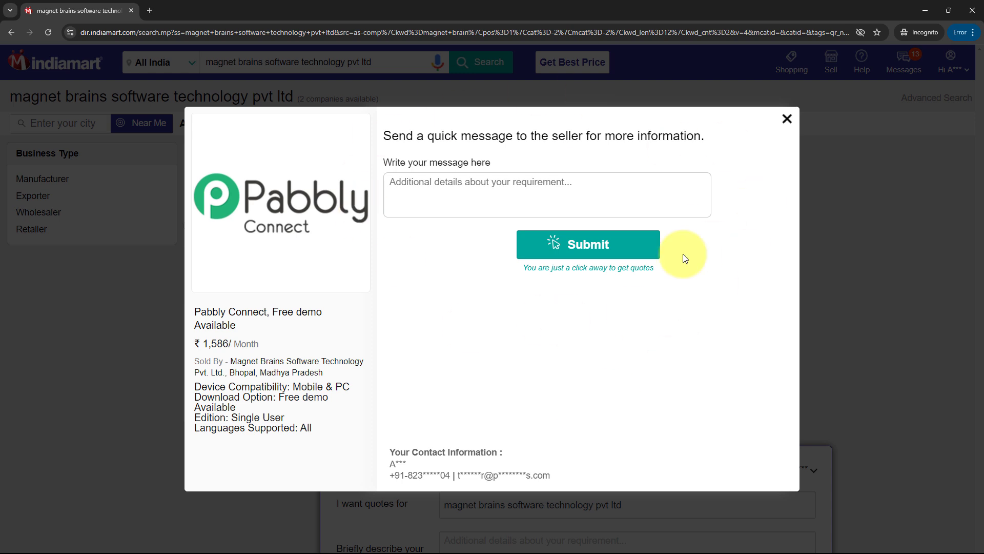
click(434, 184)
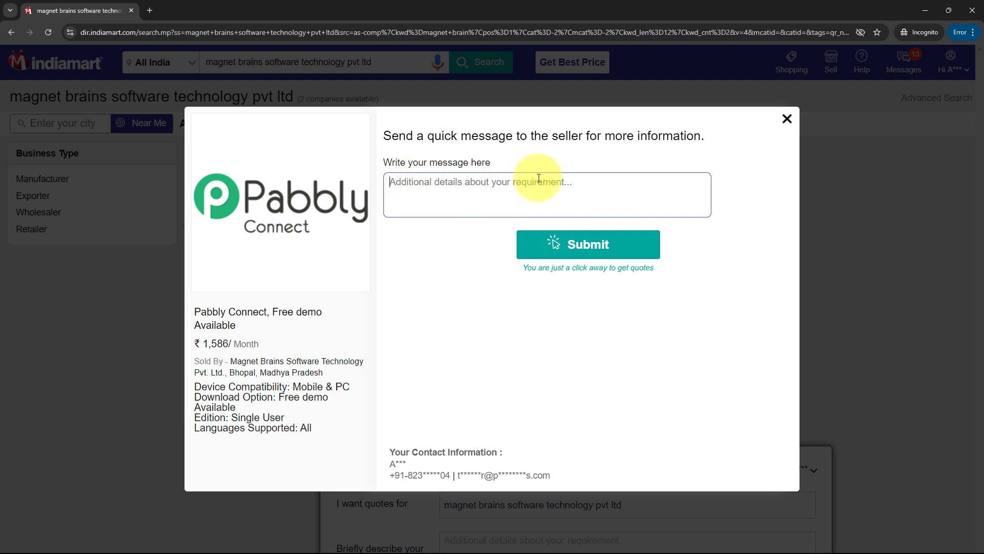
text(Hello, I'm interested in purchasing firecrackers in bulk for an upcoming event. Could you share a price list and details on available discounts for large orders?)
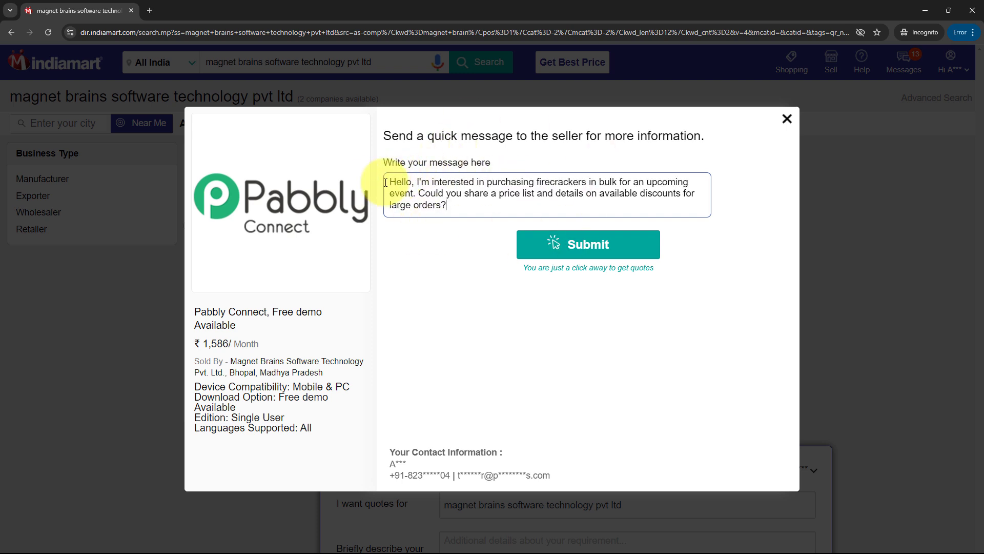
drag(389, 182, 500, 200)
click(501, 200)
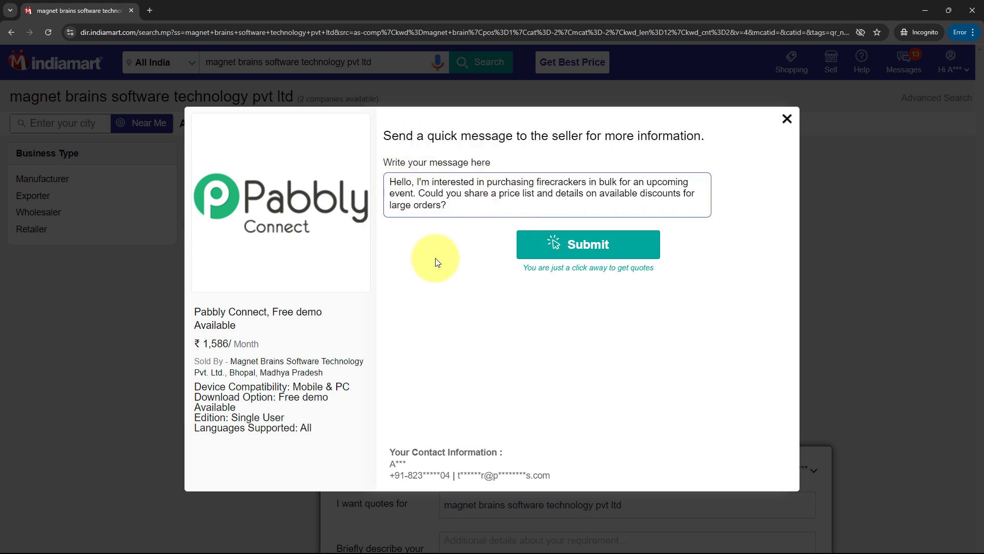
click(381, 281)
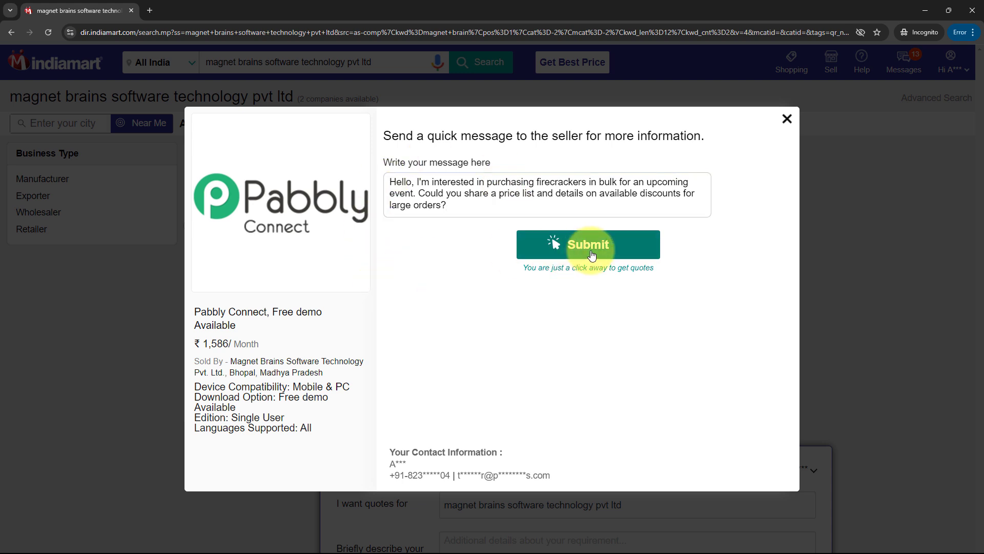
click(564, 245)
Enter ABC Company as the company/business name and submit the enquiry details to the supplier
click(464, 184)
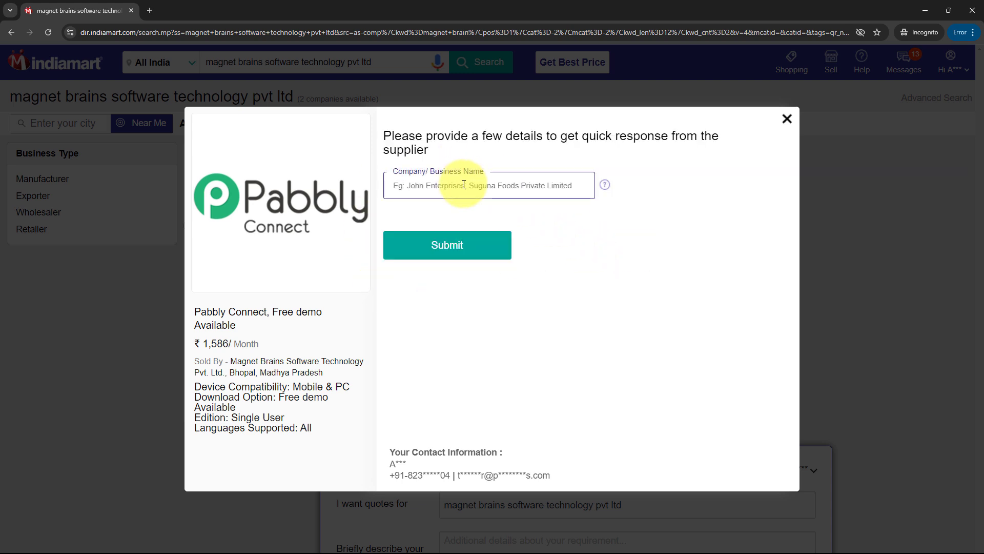
text(A)
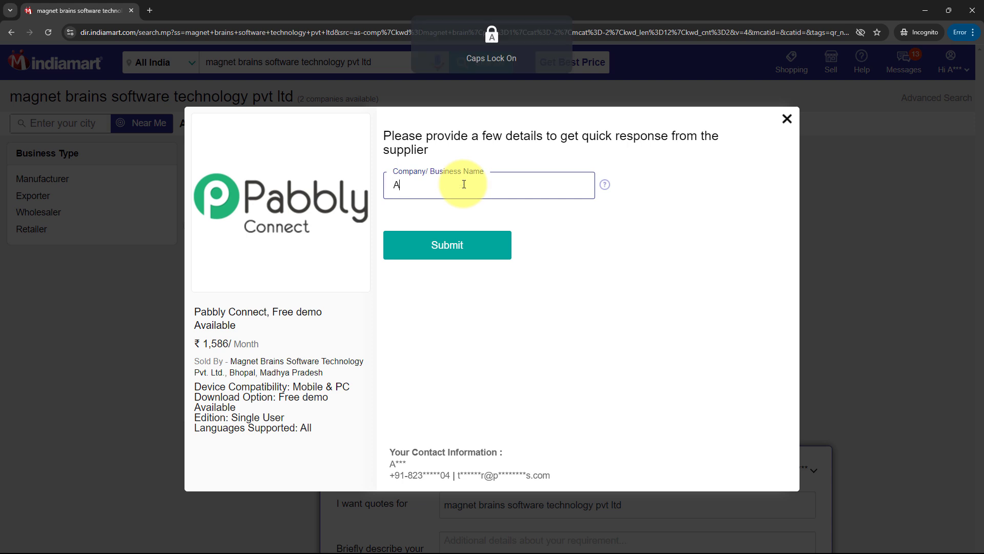
text(BC Company)
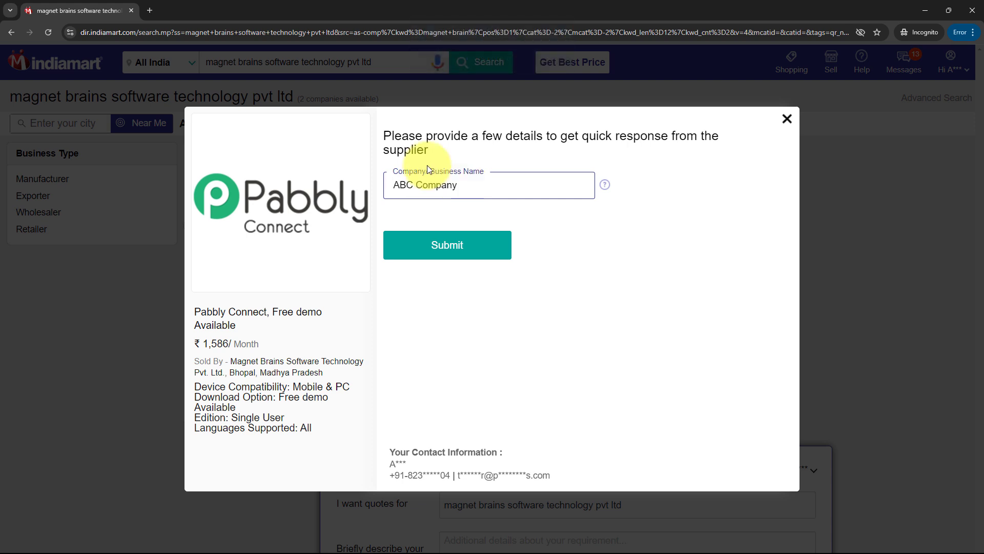
click(439, 246)
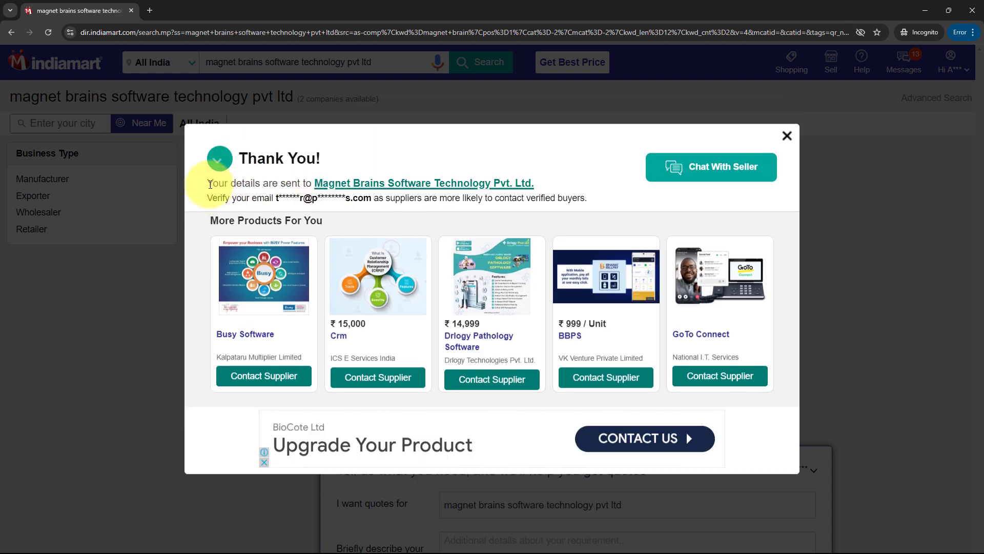
drag(207, 183, 310, 183)
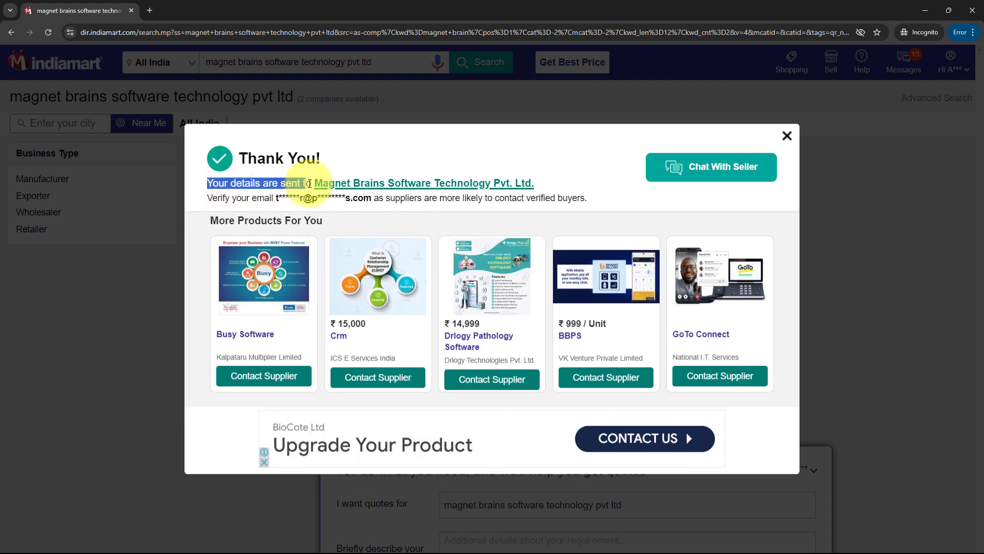
click(309, 183)
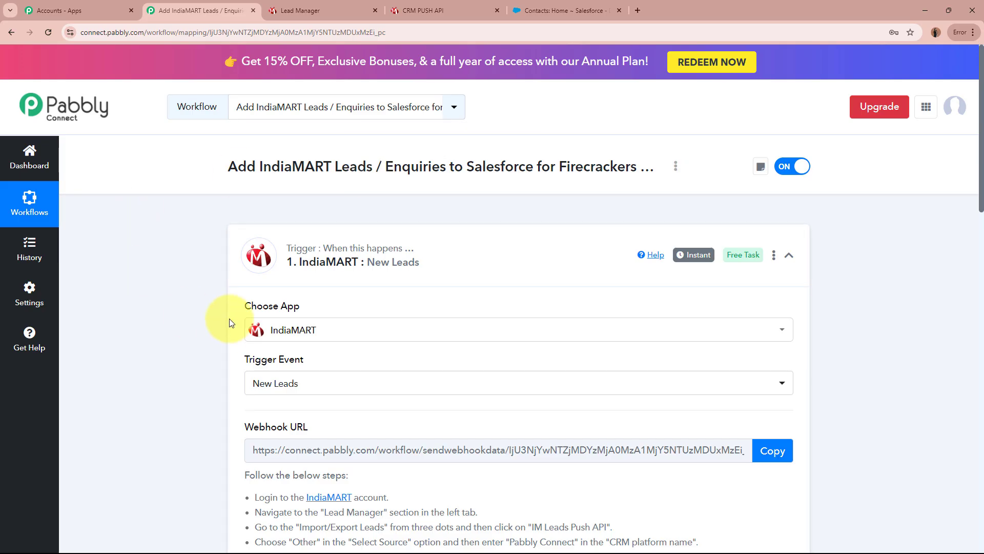
Review the captured IndiaMART response's unique query ID, subject, sender state and sender name
scroll(226, 319, down, 10)
scroll(226, 322, down, 3)
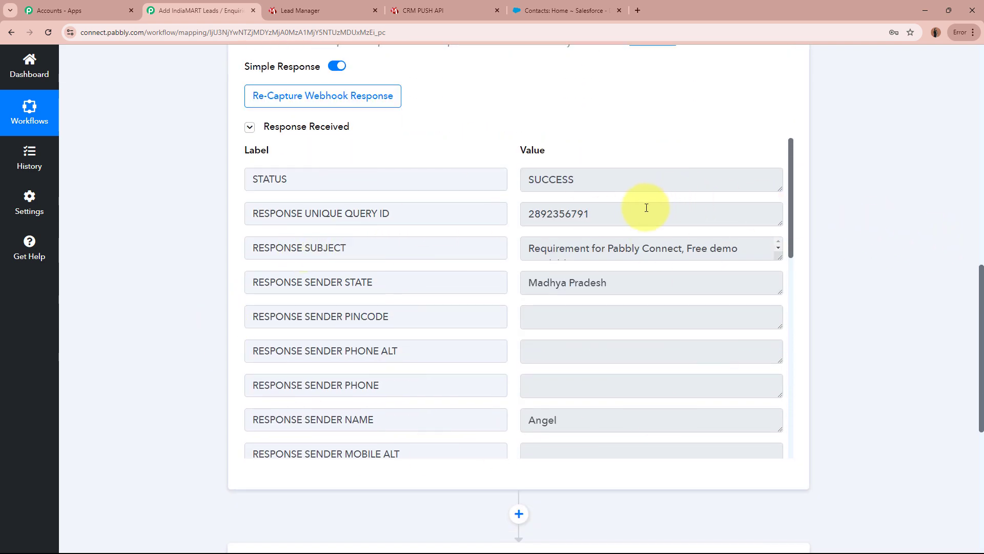
drag(648, 211, 483, 213)
click(632, 215)
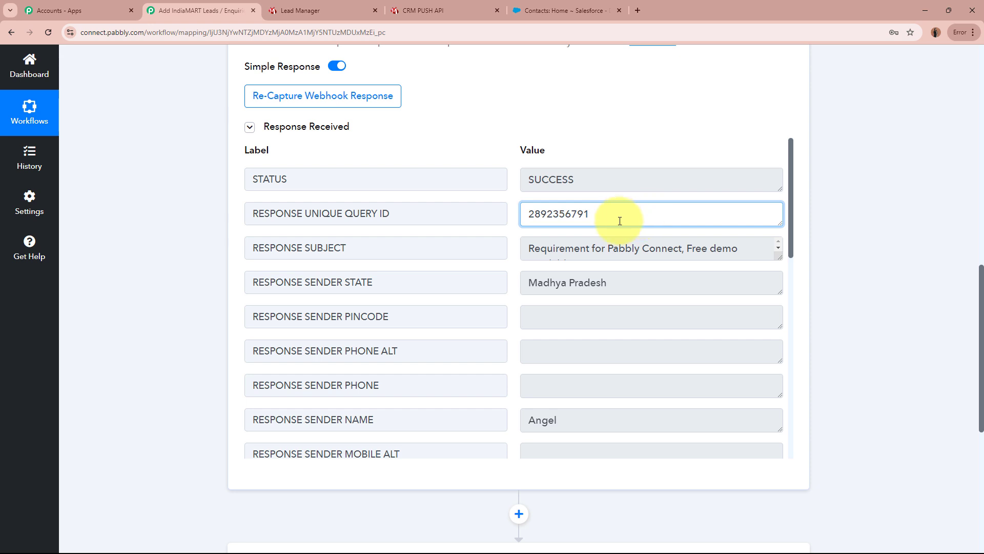
drag(529, 249, 694, 251)
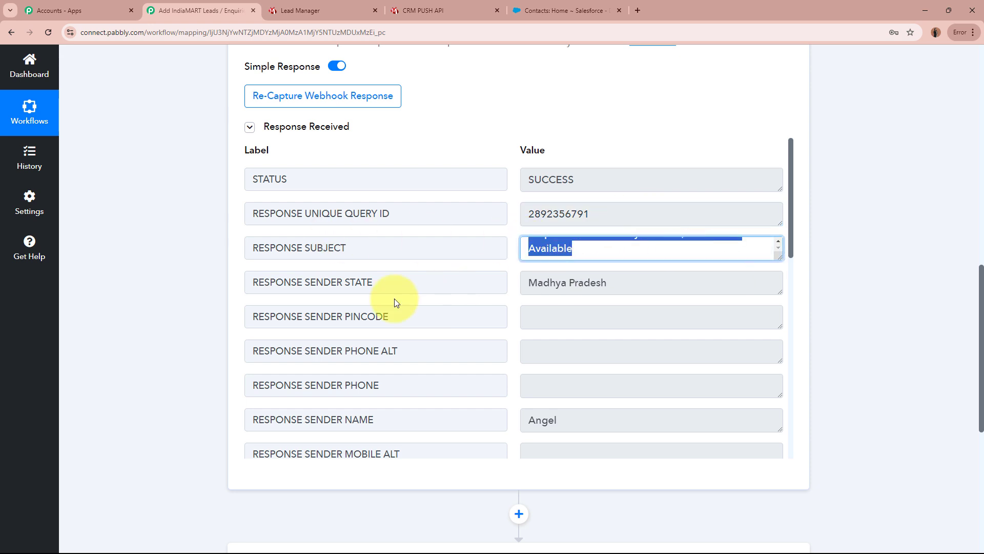
drag(670, 282, 498, 278)
drag(589, 418, 514, 415)
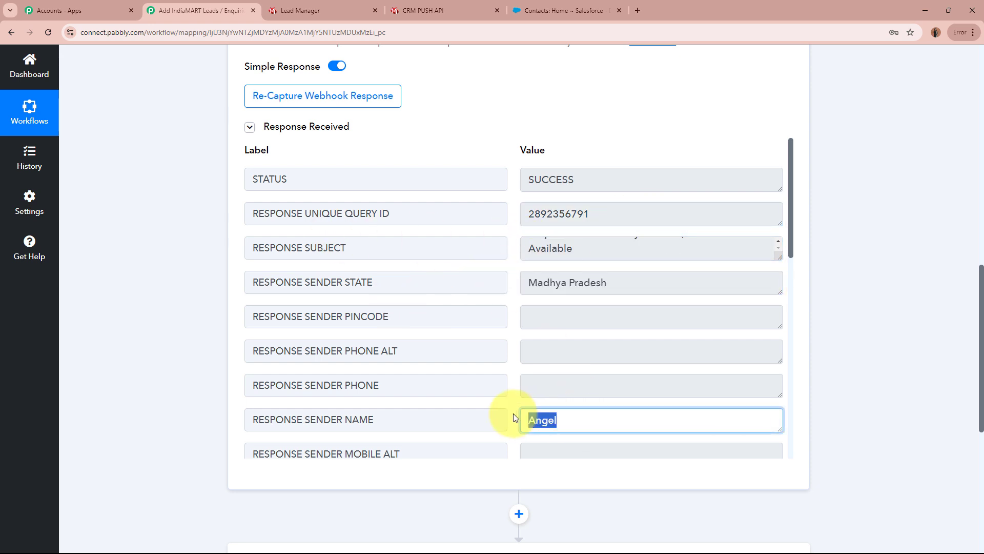
click(583, 418)
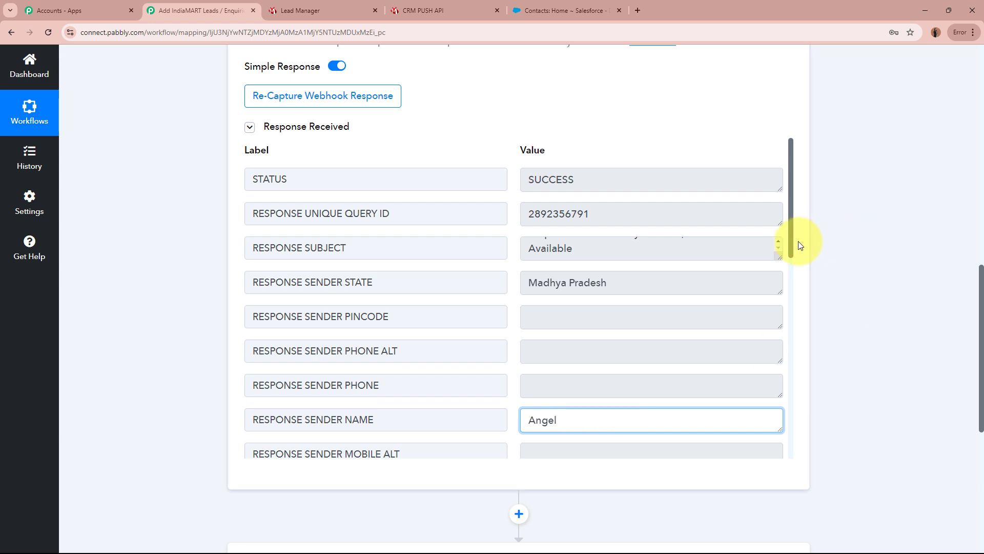
Examine the sender's mobile, email, country, company, city and address in the captured trigger response
scroll(789, 246, down, 6)
drag(644, 160, 533, 160)
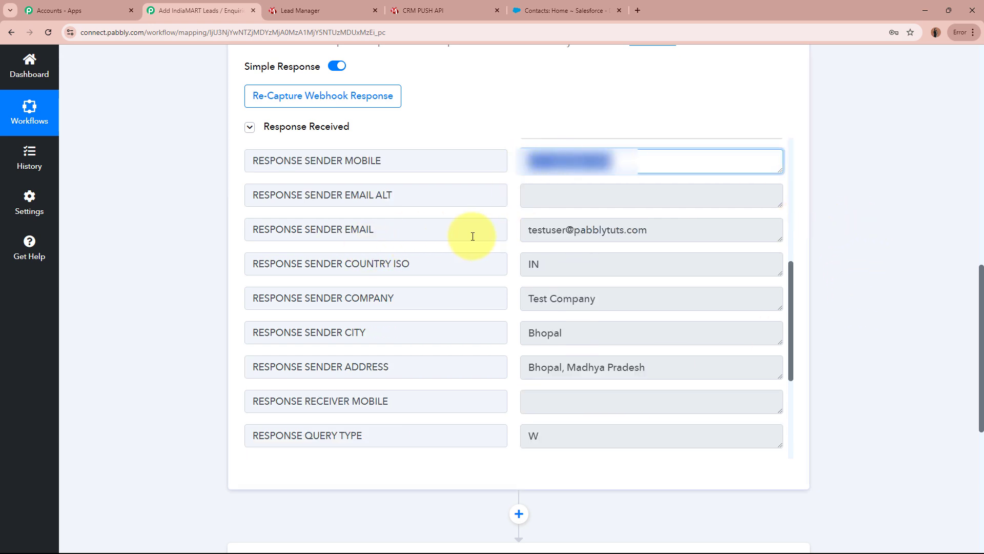
drag(528, 230, 661, 229)
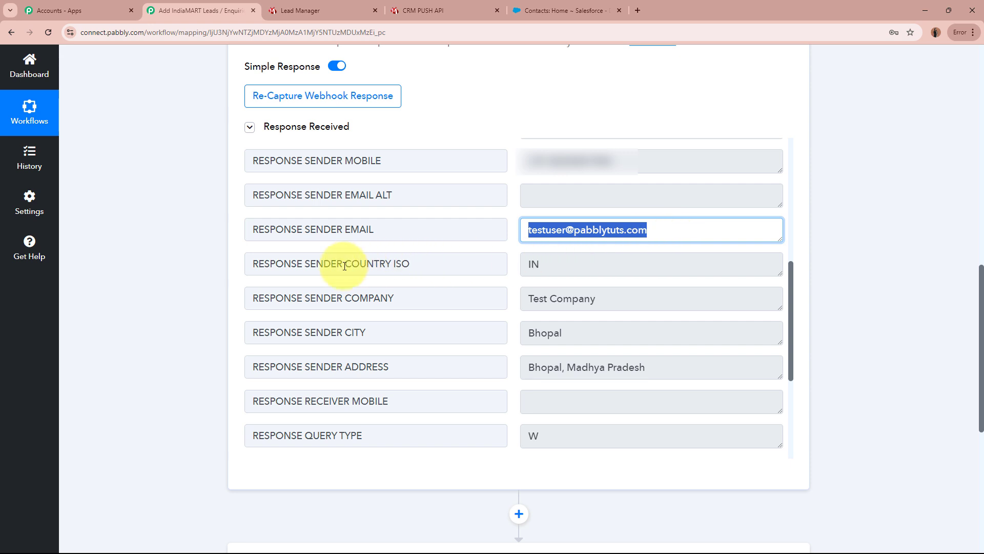
drag(564, 263, 650, 299)
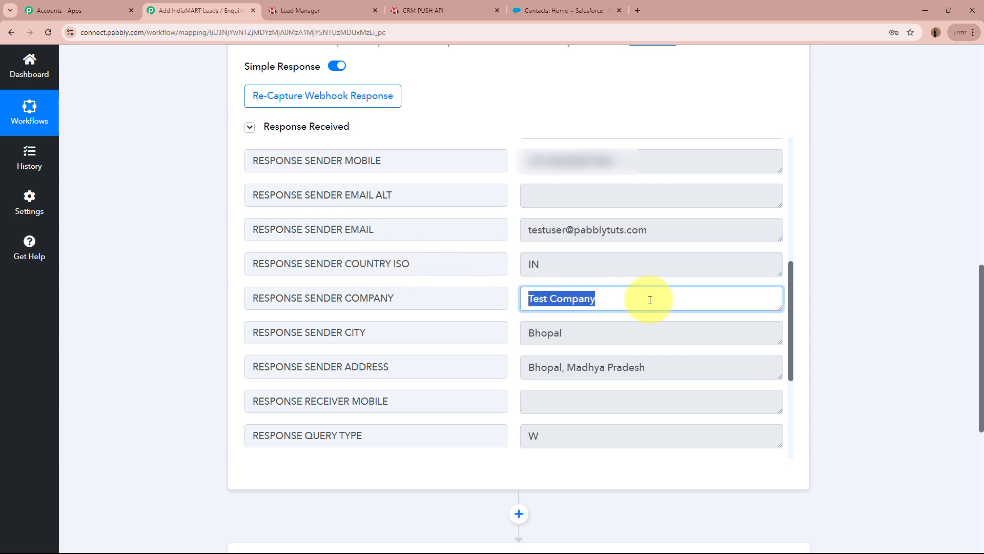
double_click(559, 338)
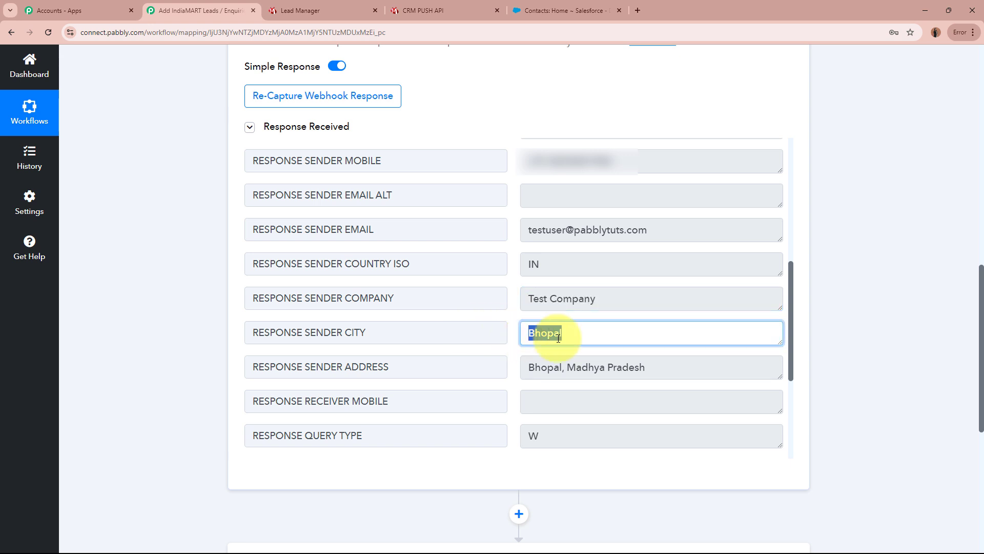
drag(677, 365, 528, 365)
click(681, 364)
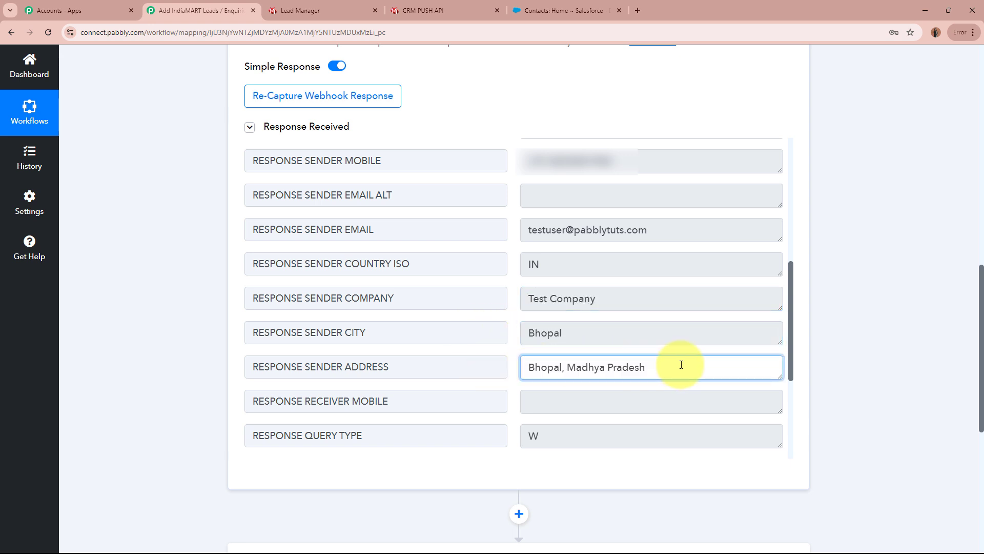
Read the query product name and the full query message in the captured response, enlarging the message field temporarily
scroll(681, 364, down, 4)
drag(714, 299, 488, 325)
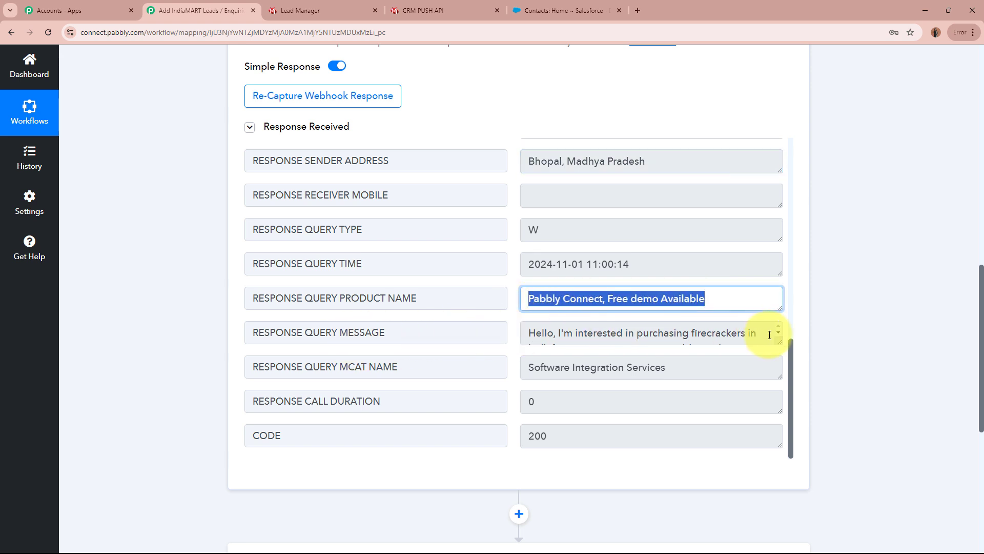
drag(776, 341, 774, 375)
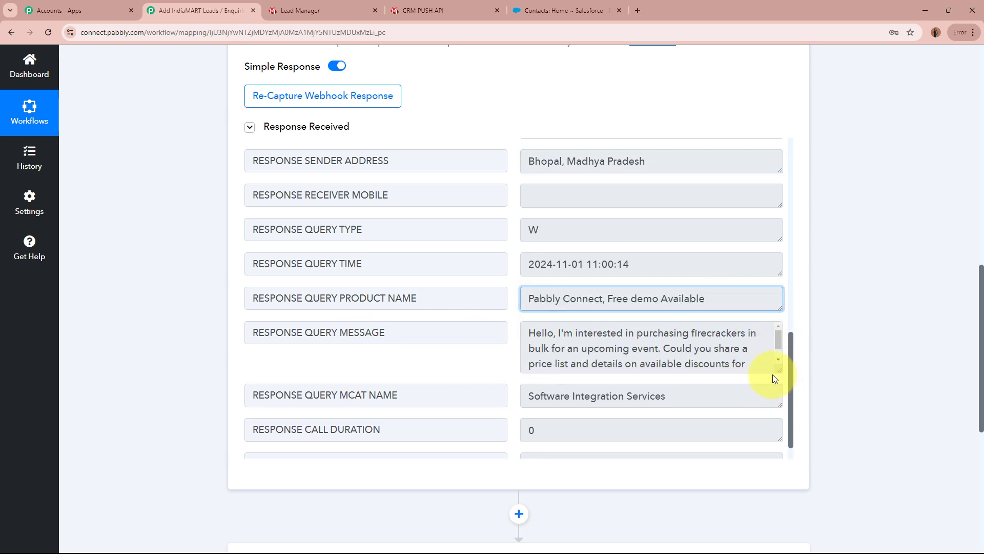
click(531, 332)
drag(531, 332, 750, 333)
drag(690, 345, 567, 353)
scroll(719, 345, down, 1)
click(569, 354)
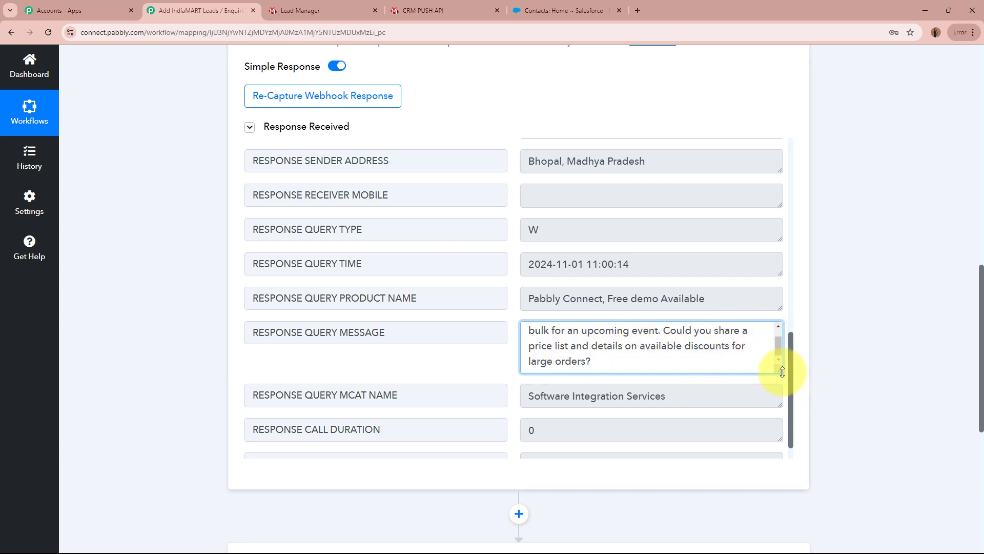
drag(781, 371, 783, 336)
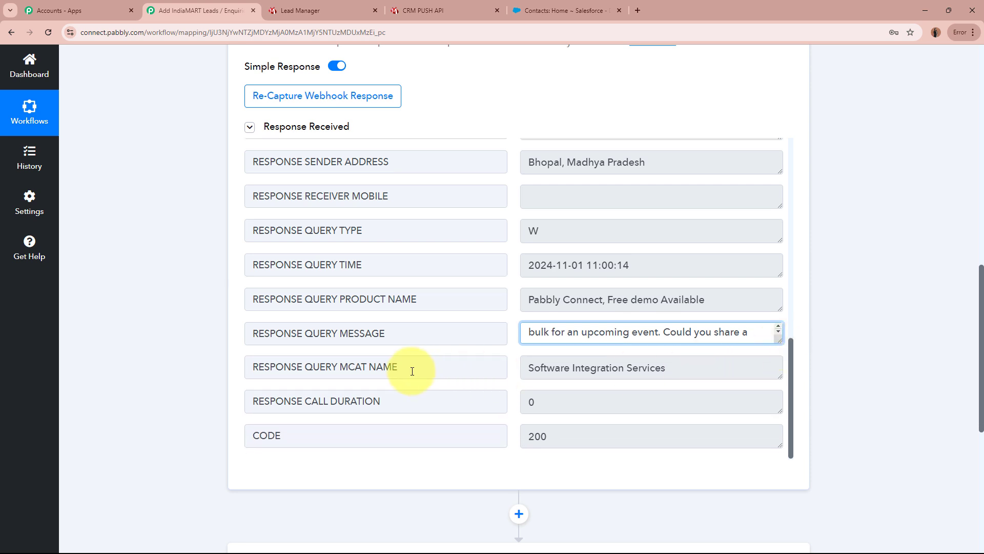
Collapse the IndiaMART New Leads trigger step
click(902, 334)
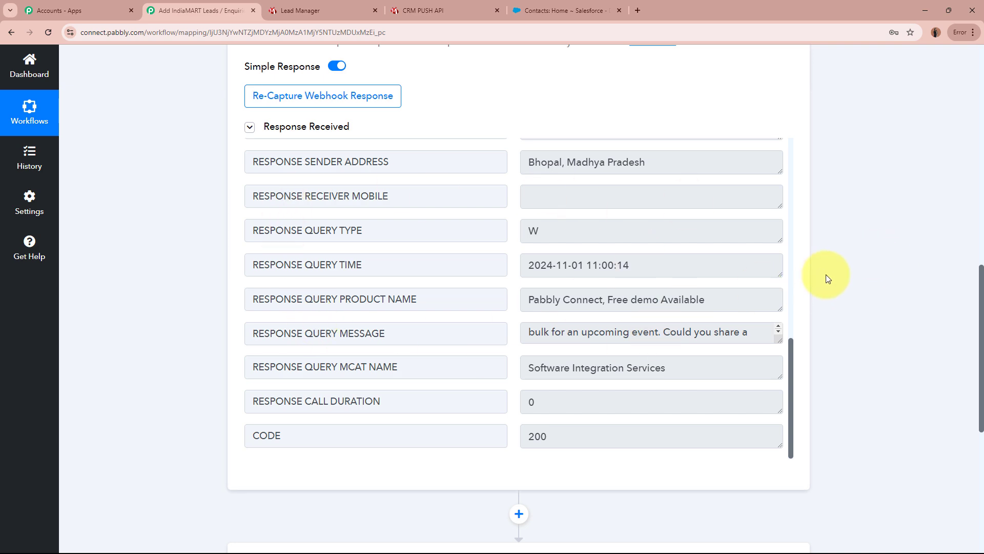
scroll(825, 275, up, 10)
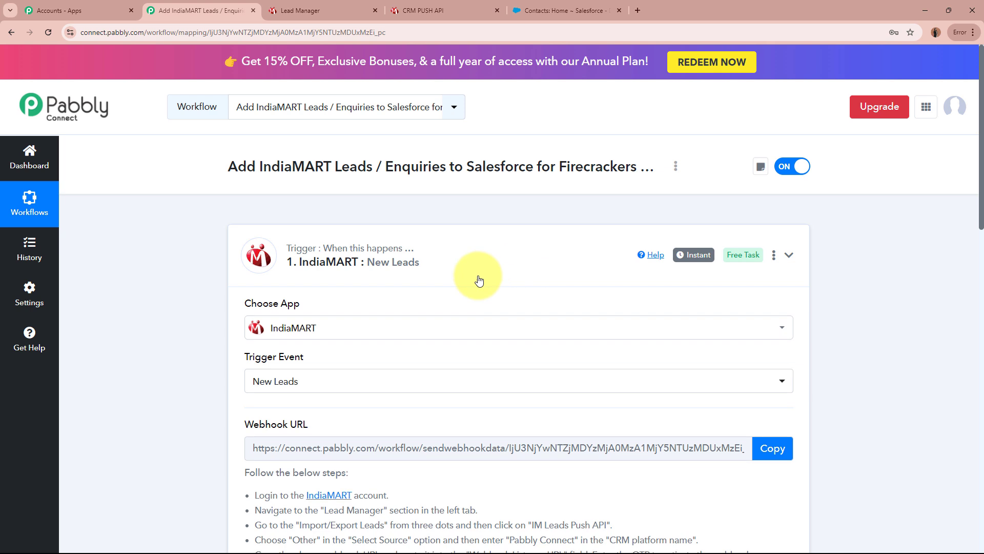
click(479, 281)
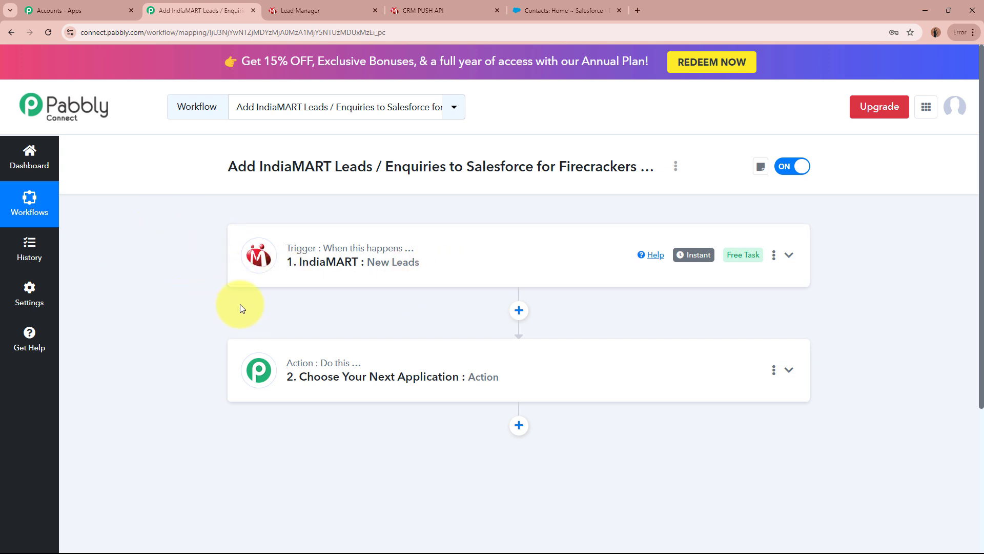
Glance at the Salesforce contacts page, return to the workflow and choose Salesforce as the action step's app
click(560, 10)
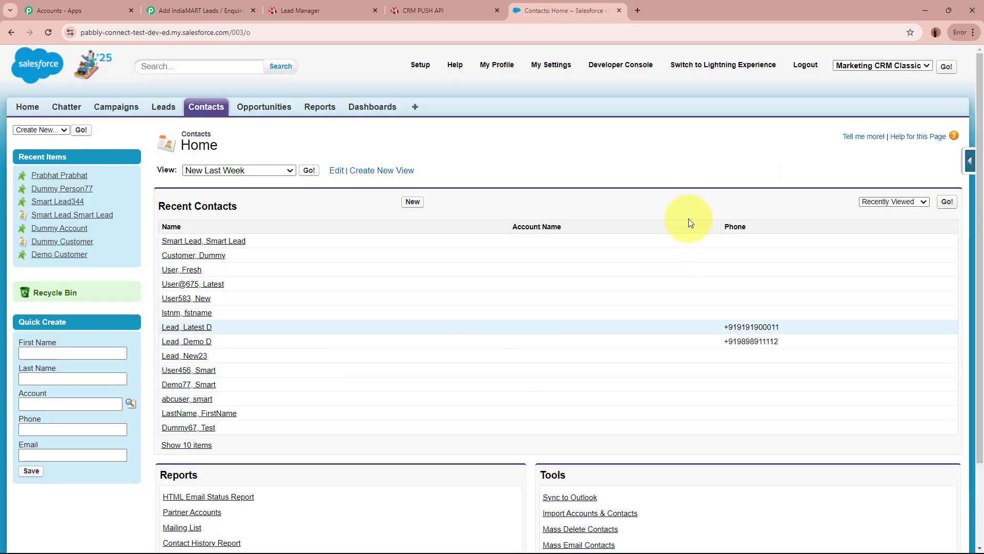
click(204, 7)
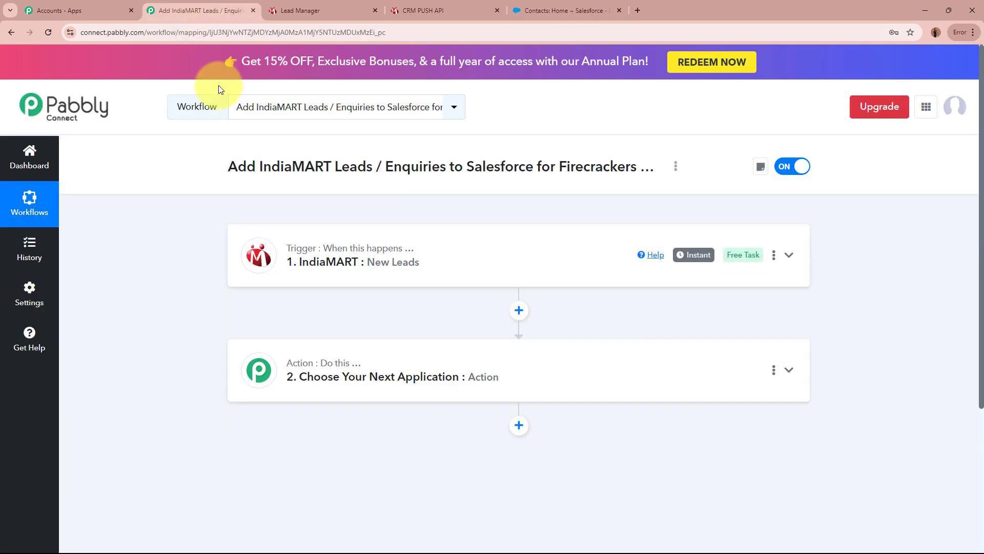
click(579, 384)
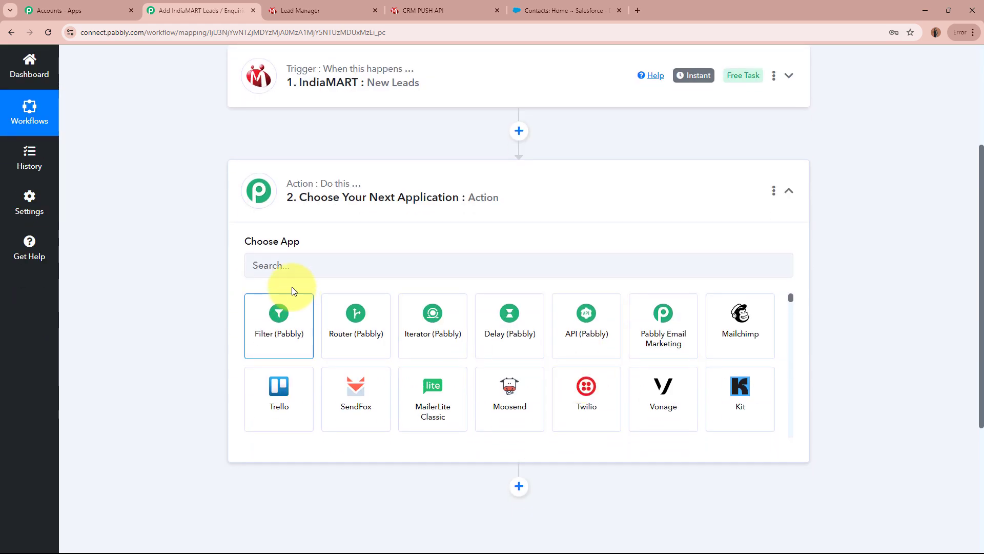
click(312, 264)
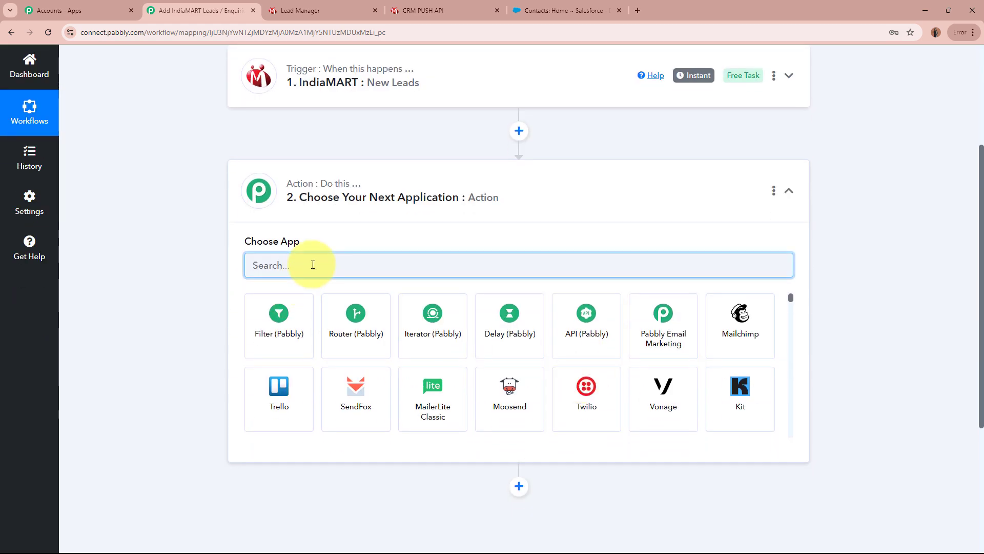
text(Sales)
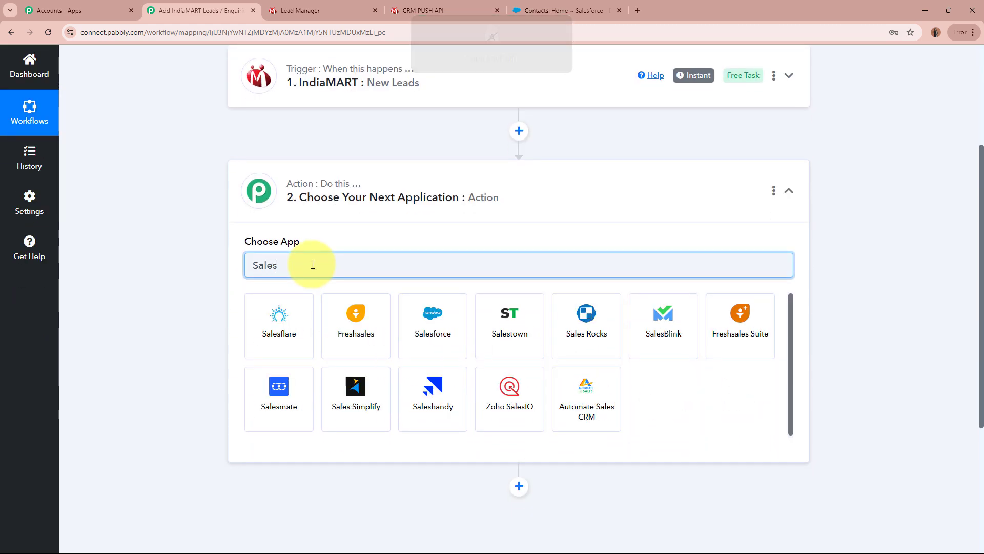
click(432, 334)
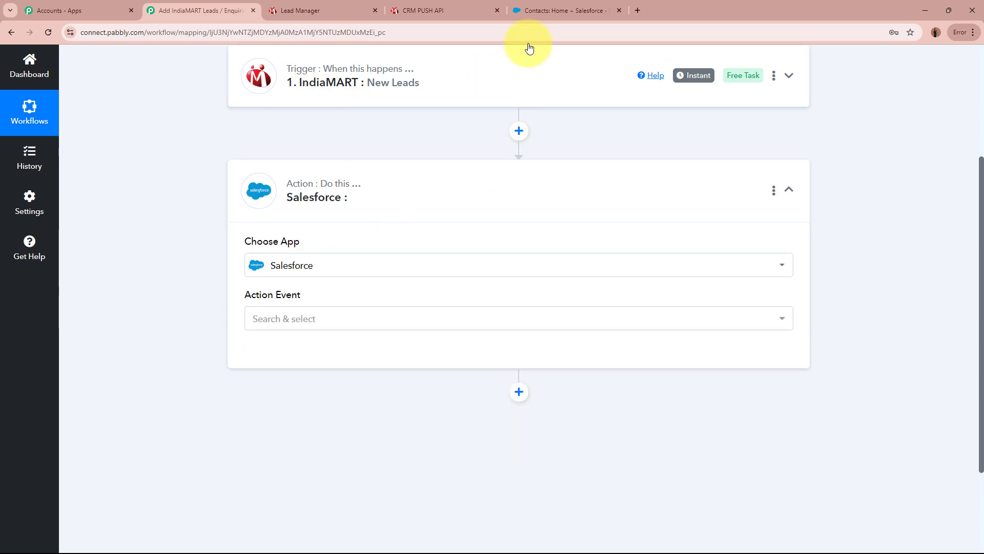
Set the Salesforce action event to Create Lead after a brief look at the Salesforce account
click(548, 10)
click(213, 7)
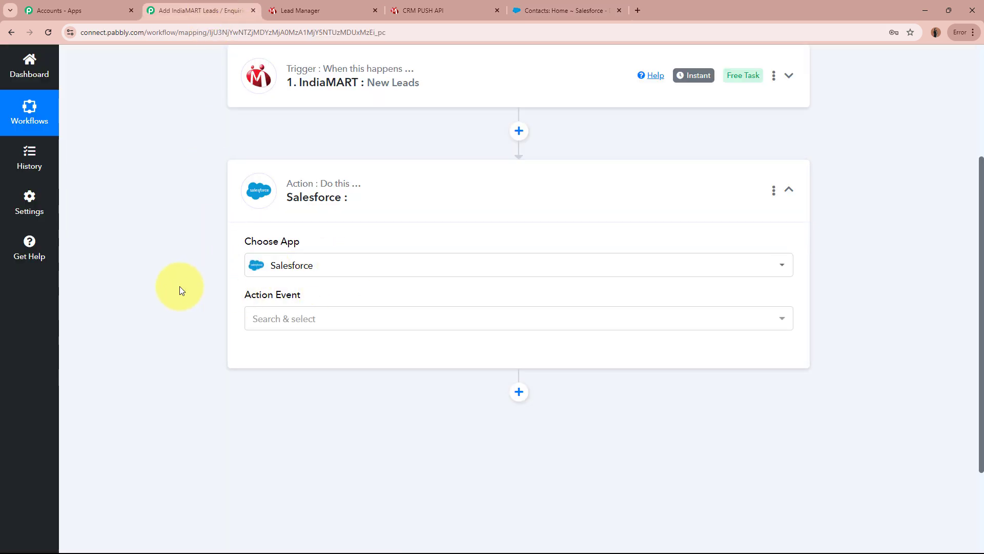
click(303, 323)
scroll(328, 277, down, 3)
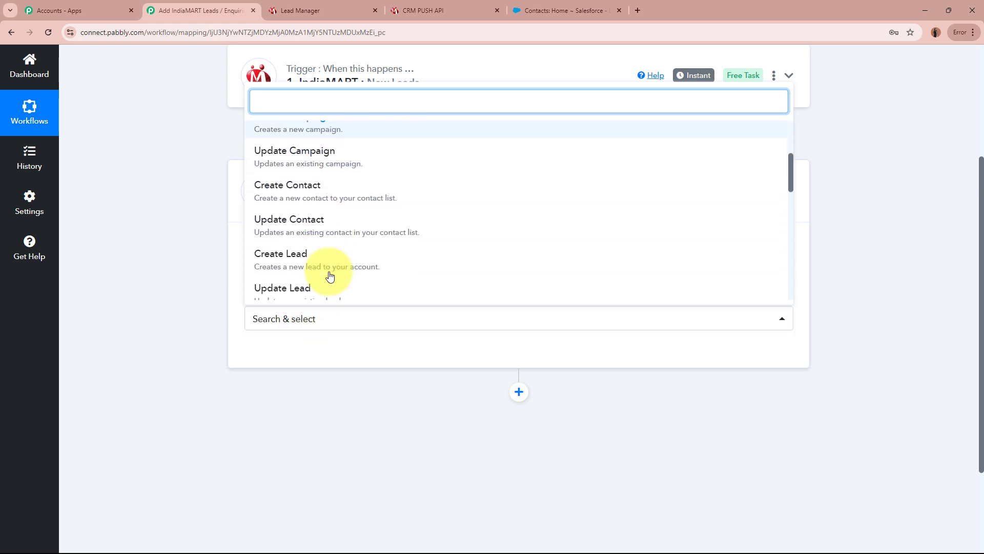
click(326, 261)
Connect the Create Lead action to the Salesforce account through a new connection
scroll(173, 326, up, 3)
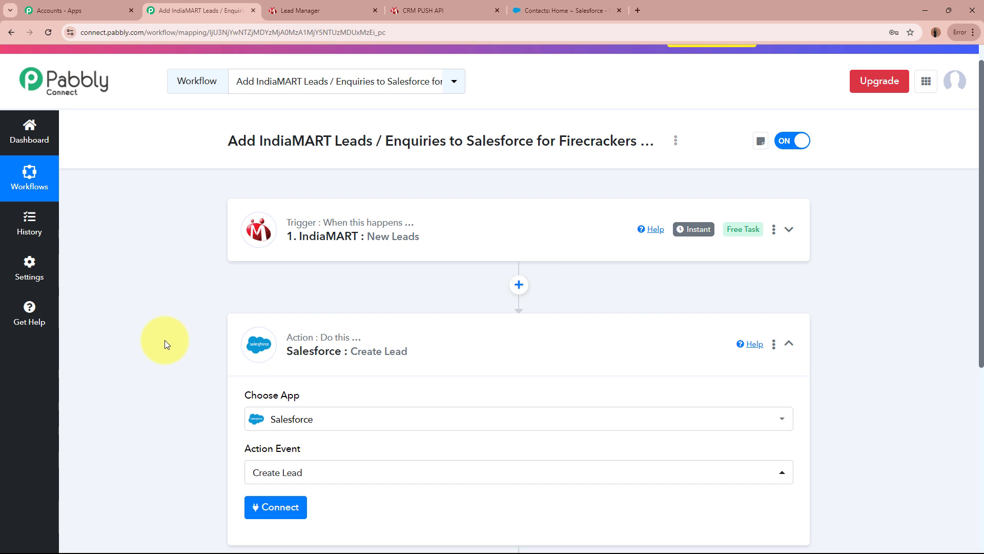
scroll(167, 339, down, 1)
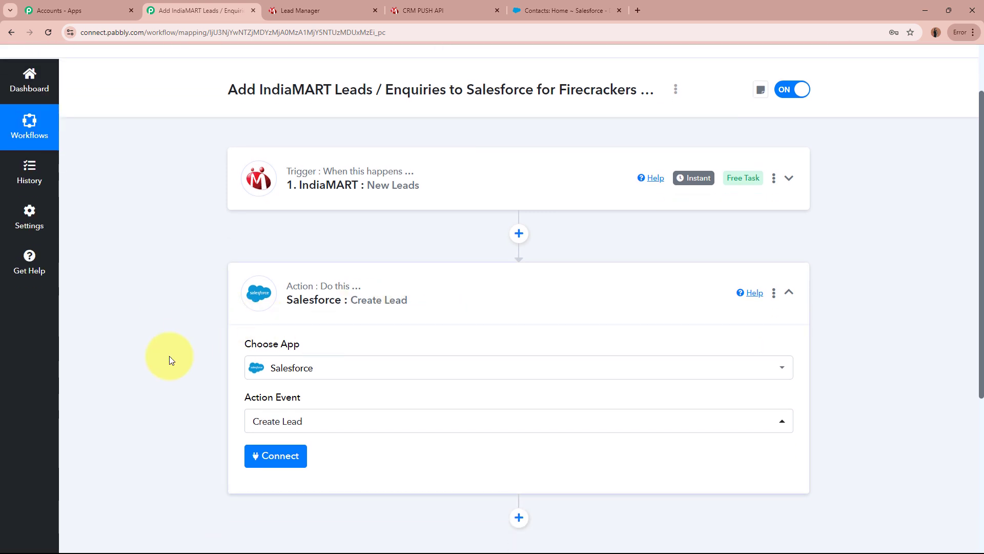
scroll(140, 361, down, 2)
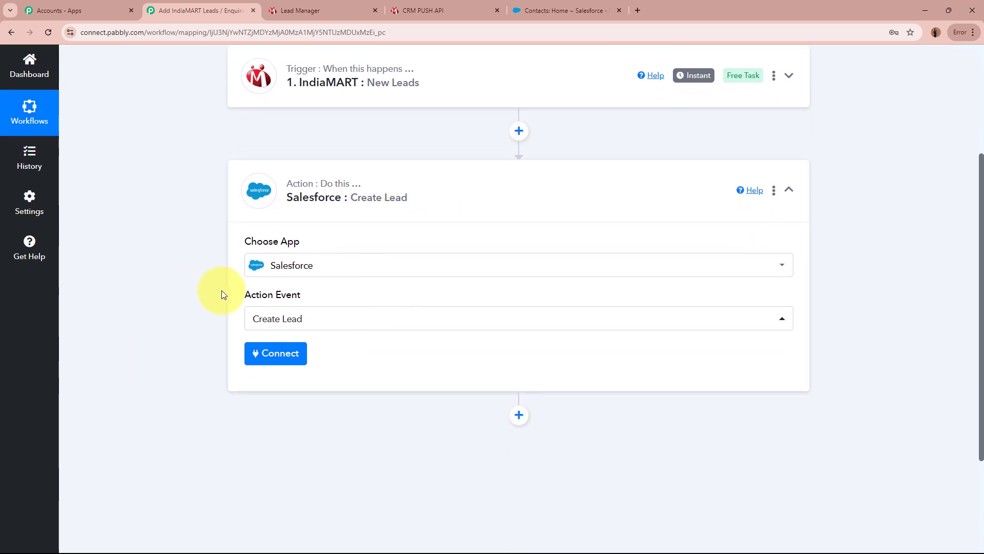
click(281, 353)
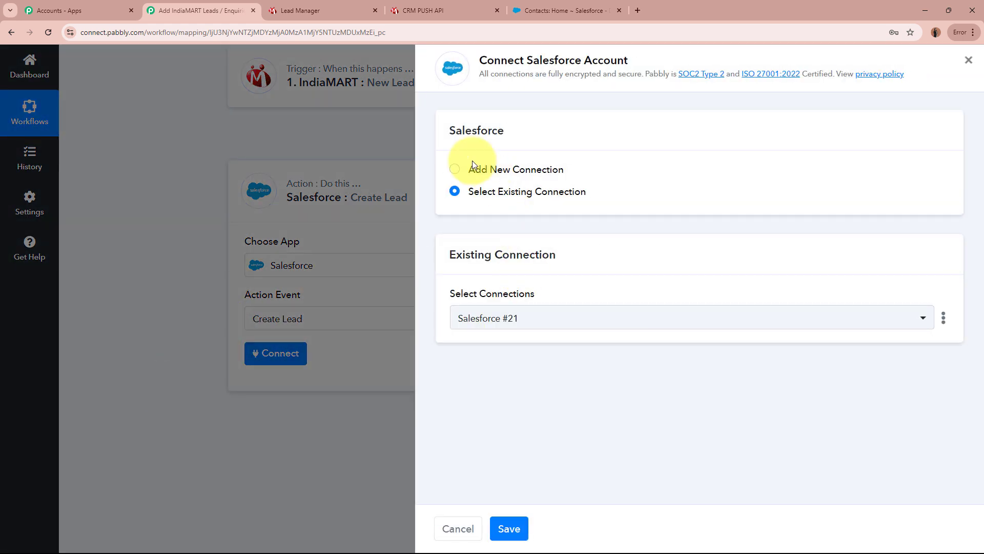
click(456, 174)
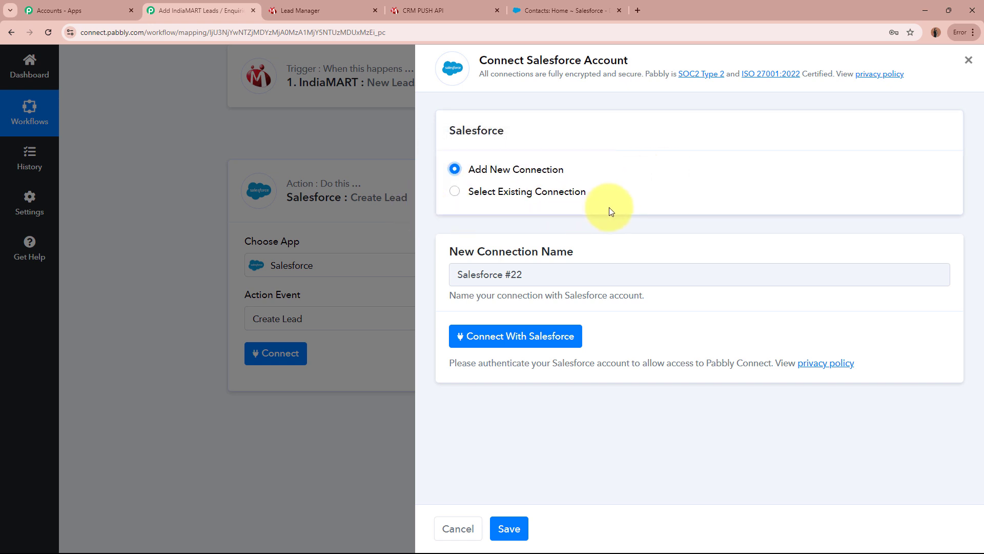
click(565, 336)
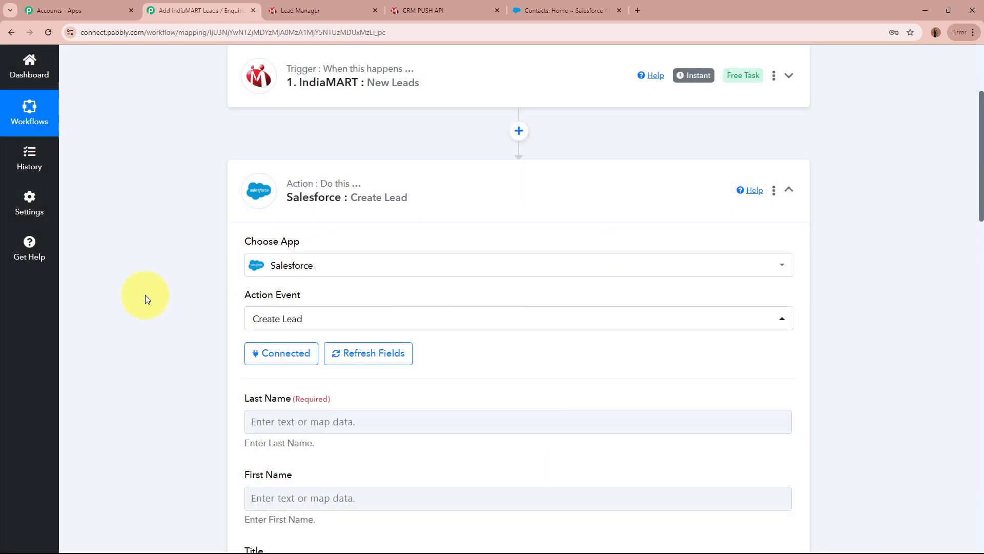
Look through the Create Lead fields, from Last Name and Company down to Description and Lead Source
scroll(148, 297, down, 6)
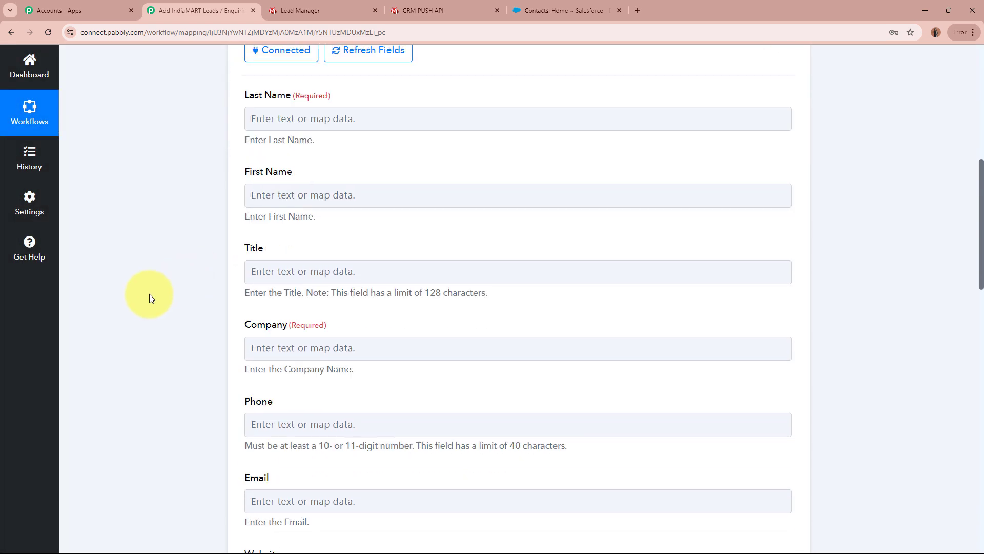
scroll(516, 395, down, 4)
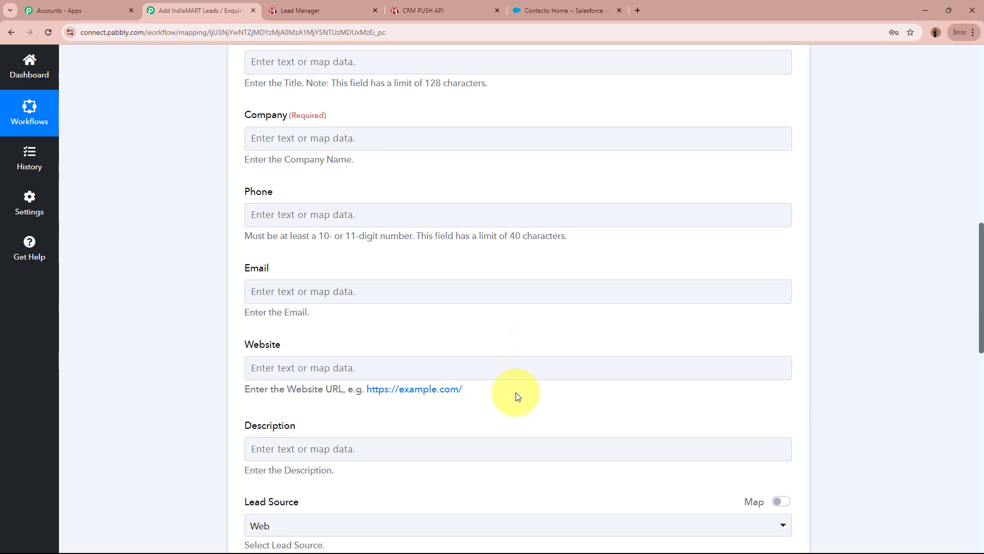
scroll(516, 392, up, 6)
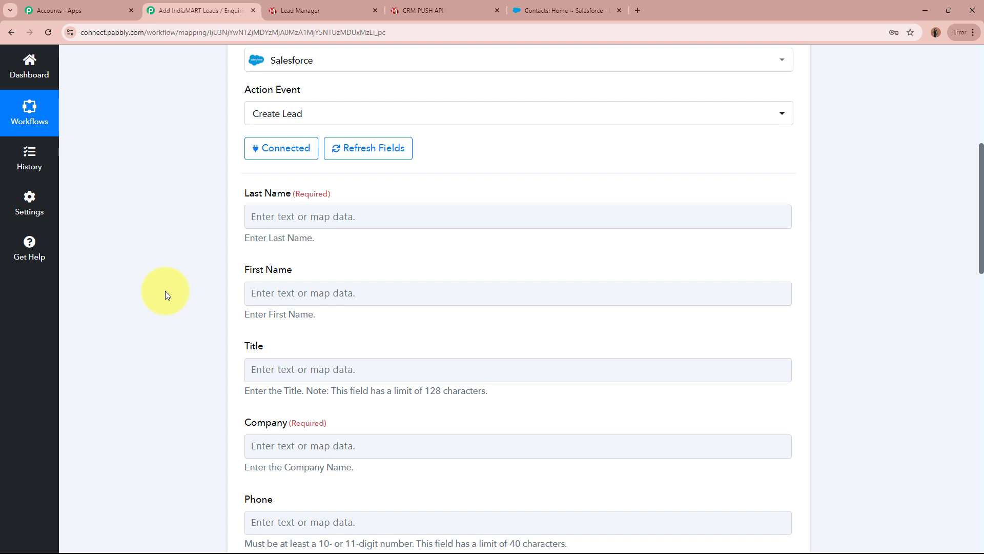
scroll(165, 290, up, 7)
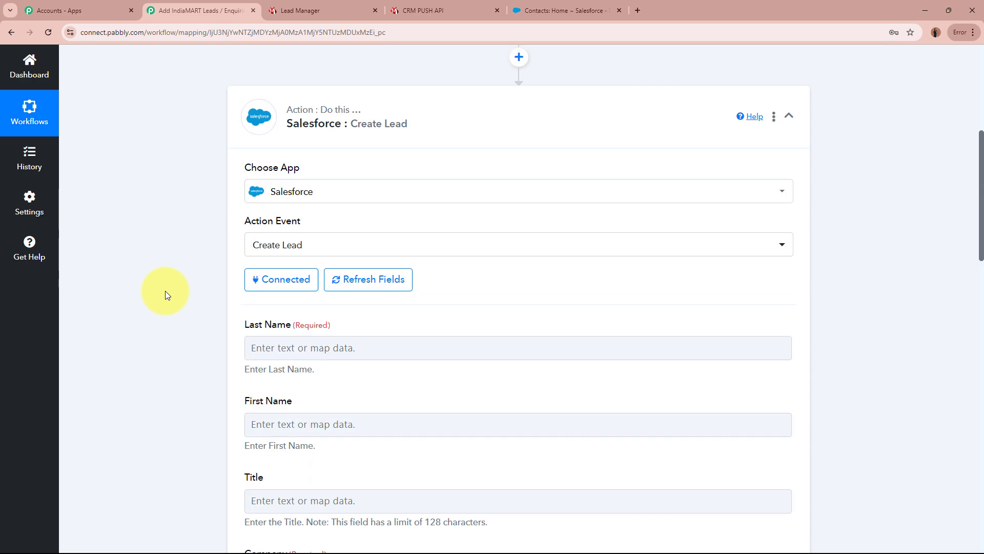
Map the lead's Last Name to the RESPONSE SENDER NAME value from the IndiaMART: New Leads trigger
scroll(162, 339, down, 8)
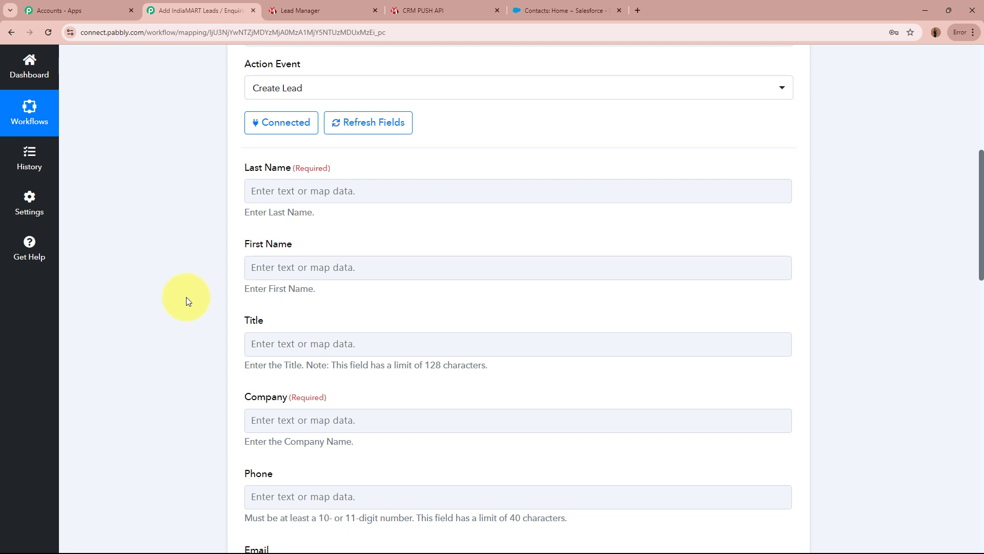
click(378, 187)
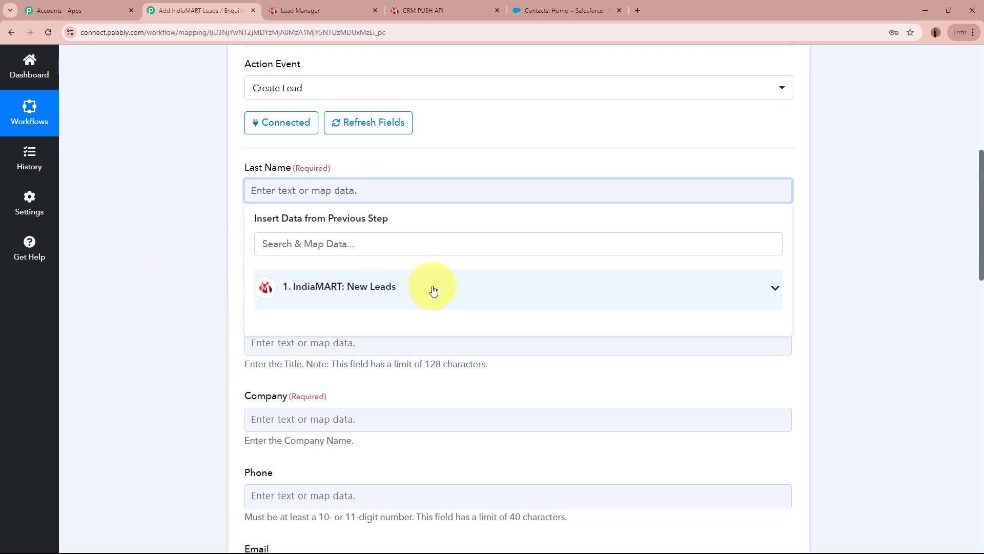
click(434, 291)
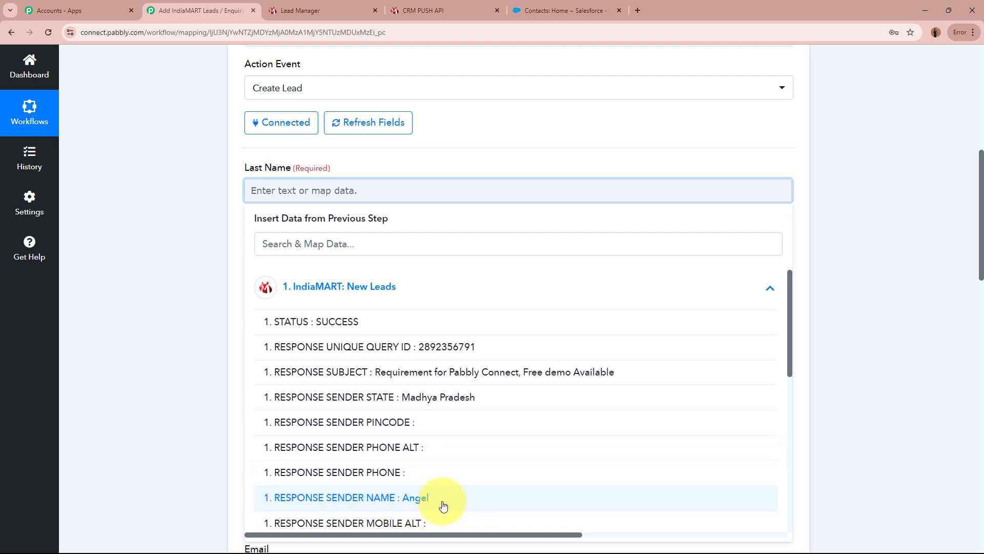
click(414, 505)
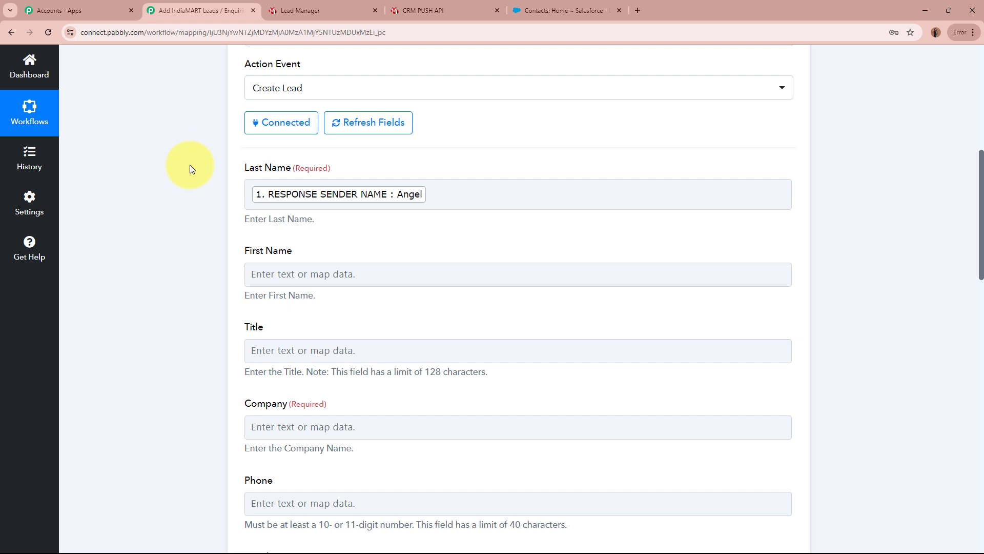
Map the First Name field to the IndiaMART trigger's RESPONSE SENDER NAME value as well
scroll(189, 164, up, 6)
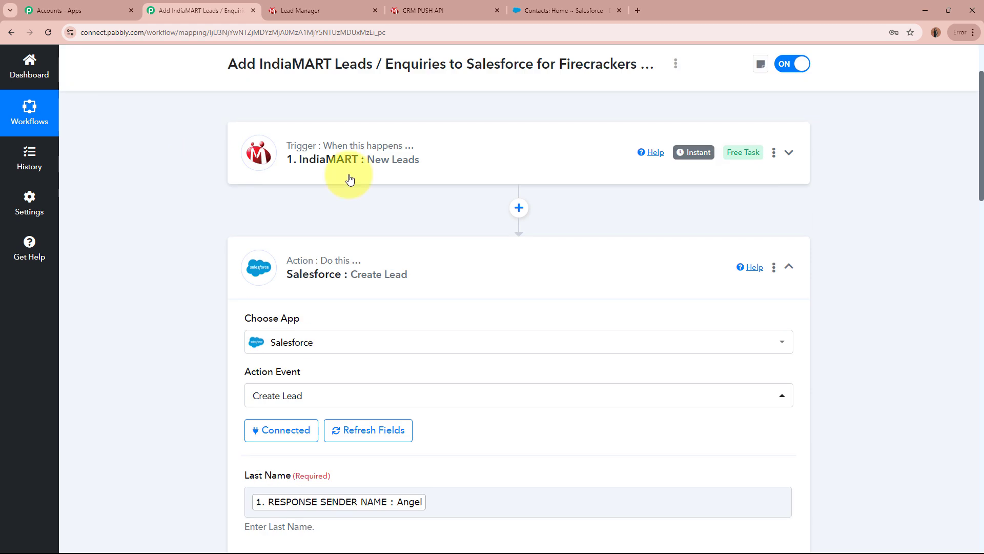
scroll(203, 231, down, 6)
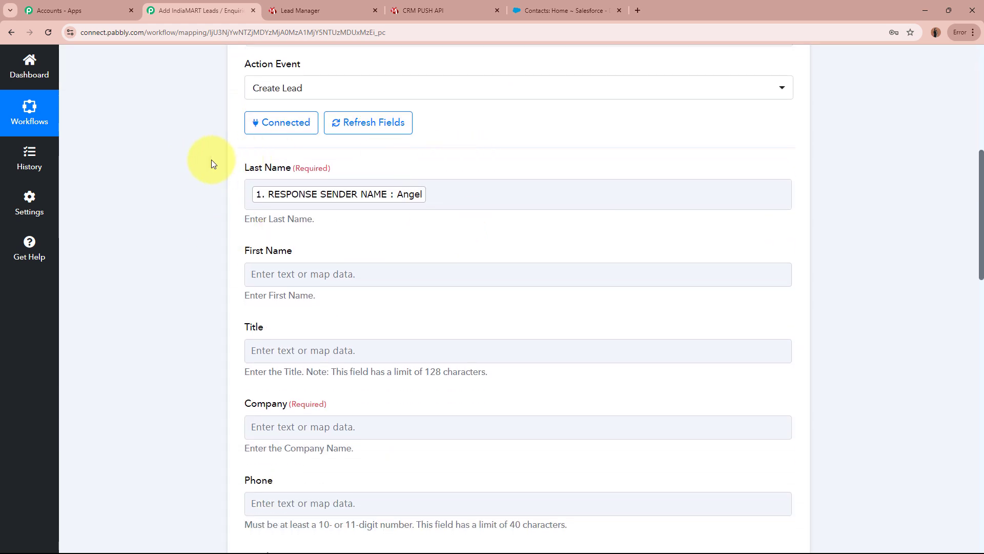
click(331, 274)
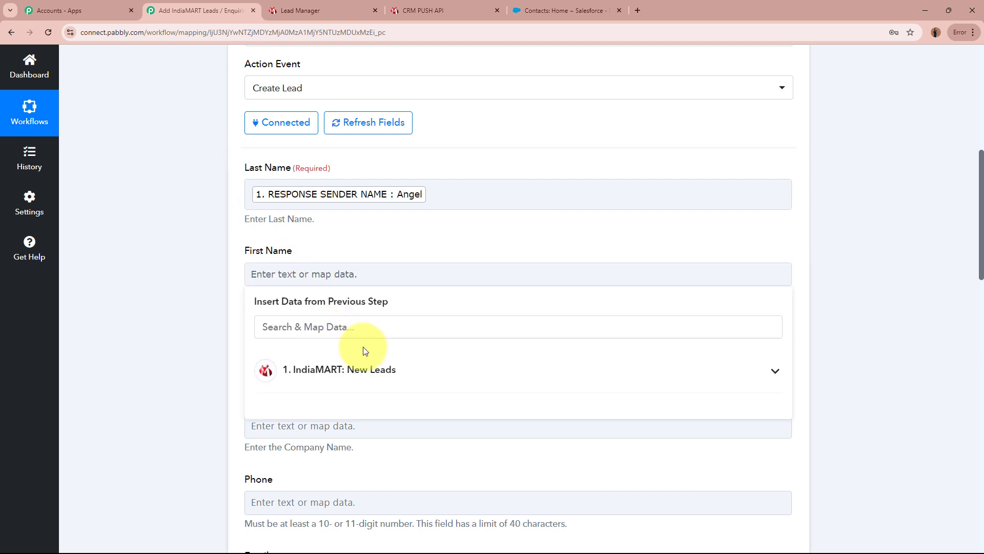
click(374, 369)
scroll(429, 513, down, 2)
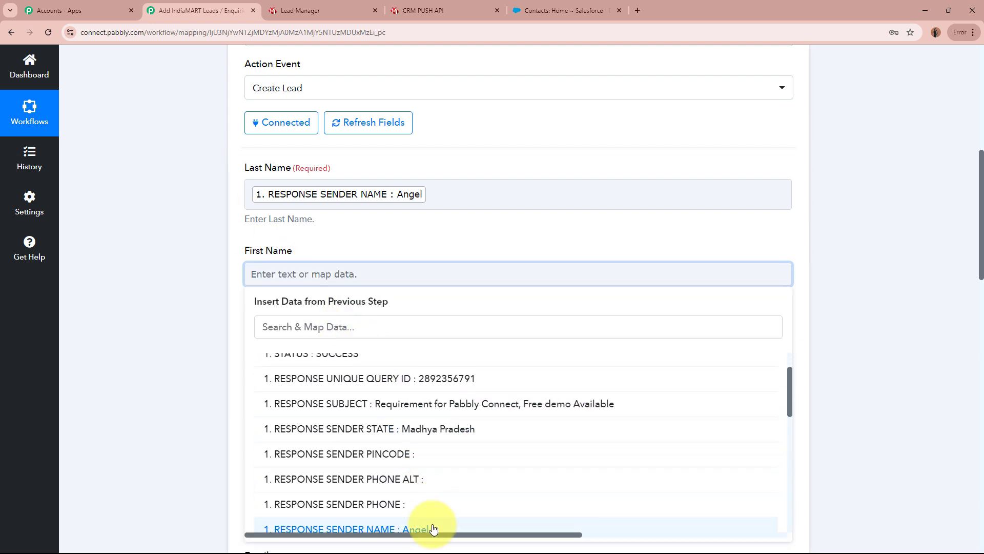
click(433, 529)
click(147, 336)
Leave Title empty and map the required Company field to RESPONSE SENDER COMPANY, searching the trigger data for "Company"
scroll(147, 335, down, 3)
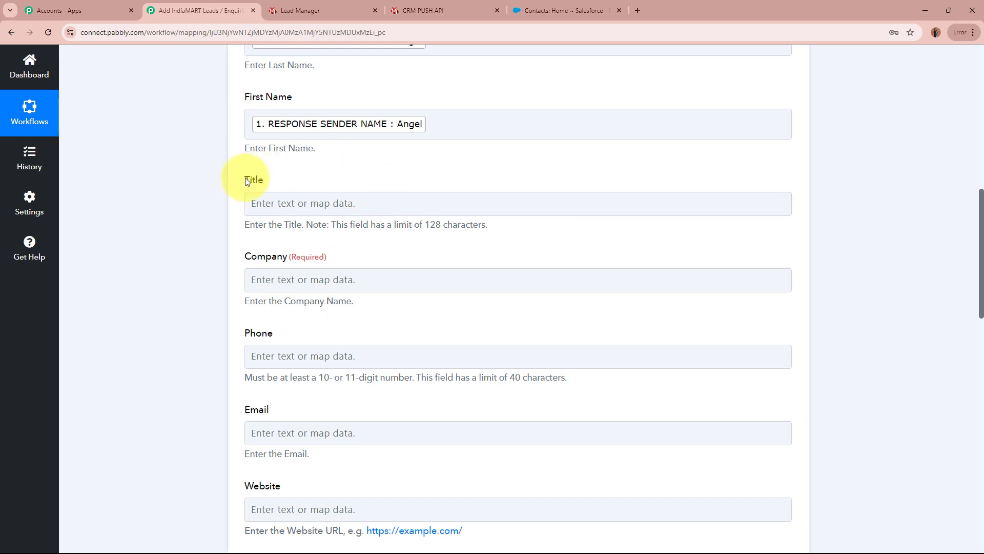
scroll(247, 181, down, 3)
click(362, 128)
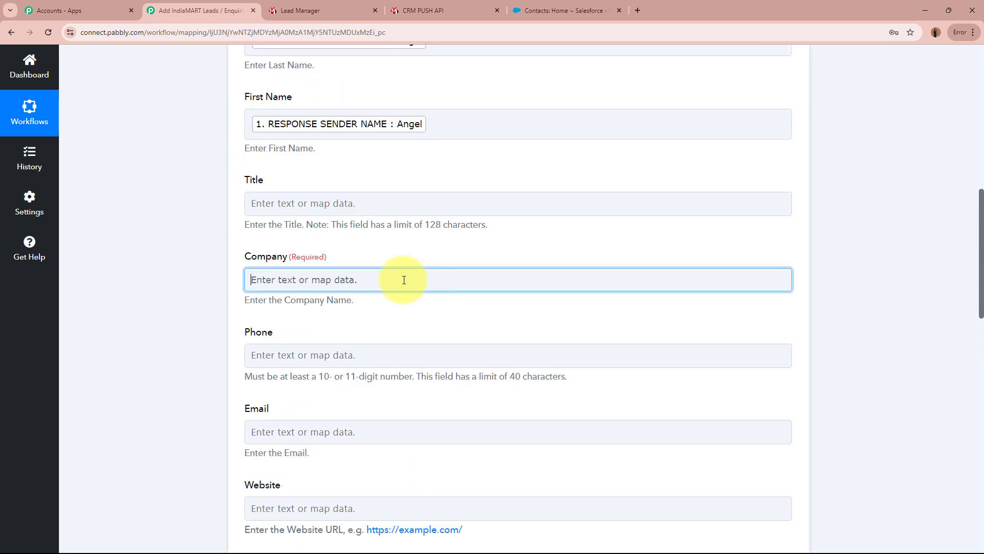
click(404, 280)
click(370, 342)
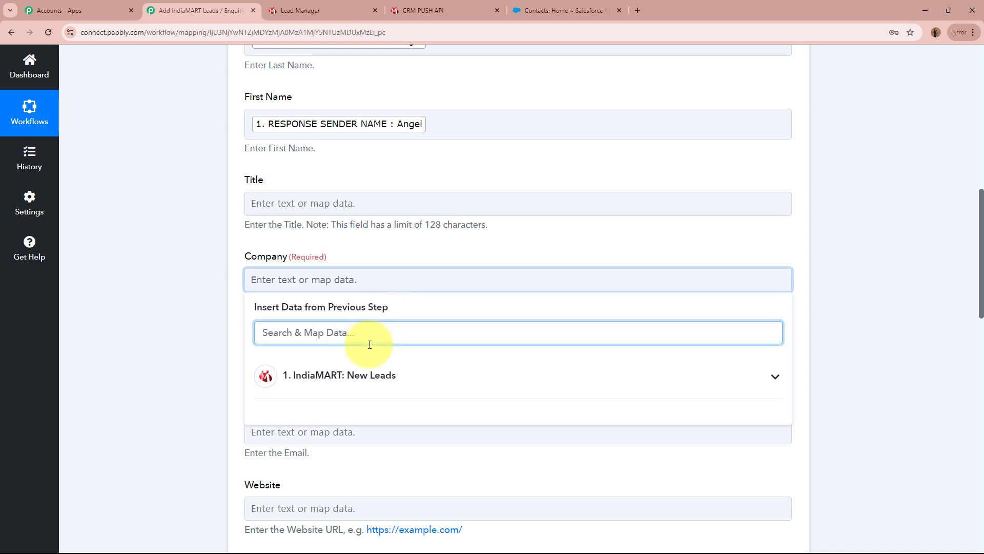
text(Compa)
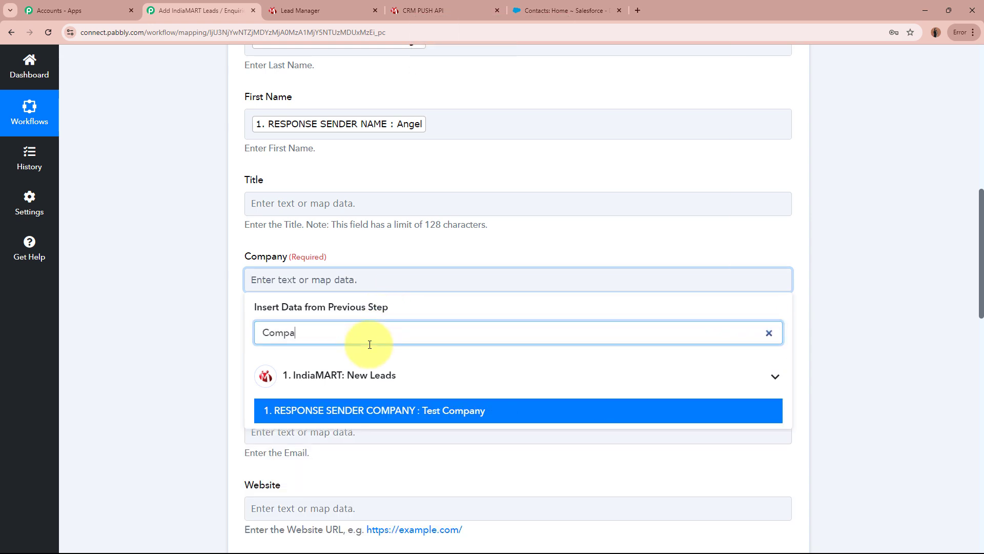
text(ny)
click(377, 411)
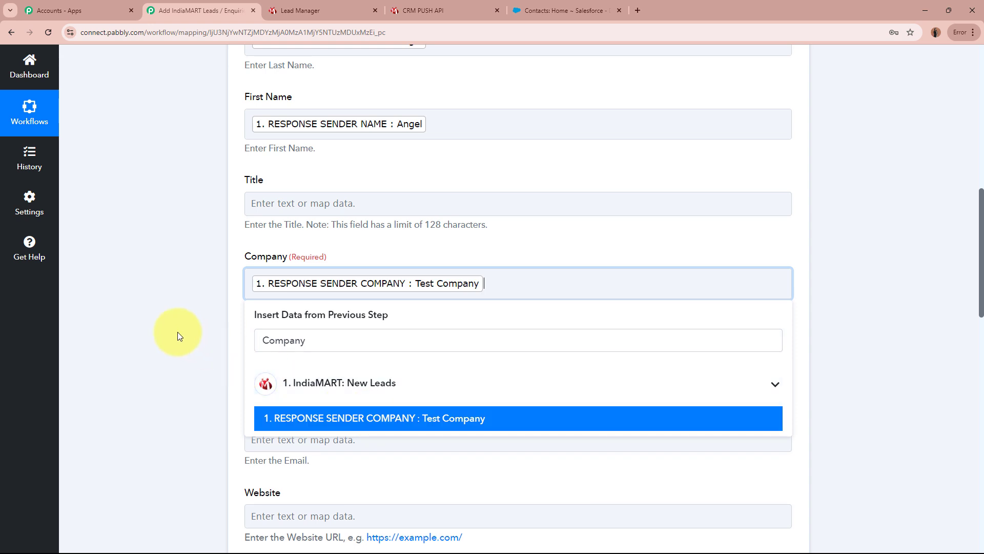
click(174, 333)
Map the Phone field to the RESPONSE SENDER MOBILE value from the IndiaMART lead data
scroll(178, 336, down, 1)
click(319, 314)
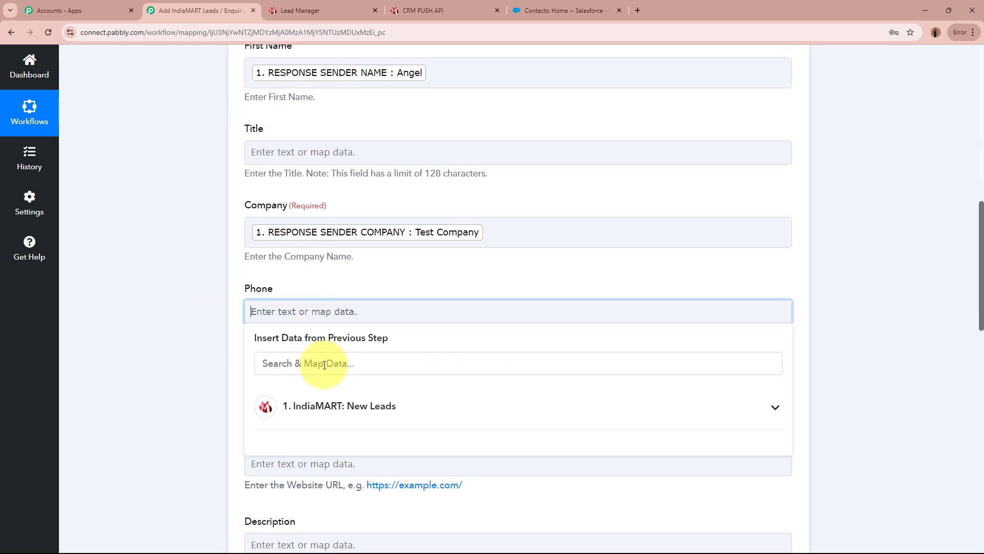
click(324, 364)
text(Mobli)
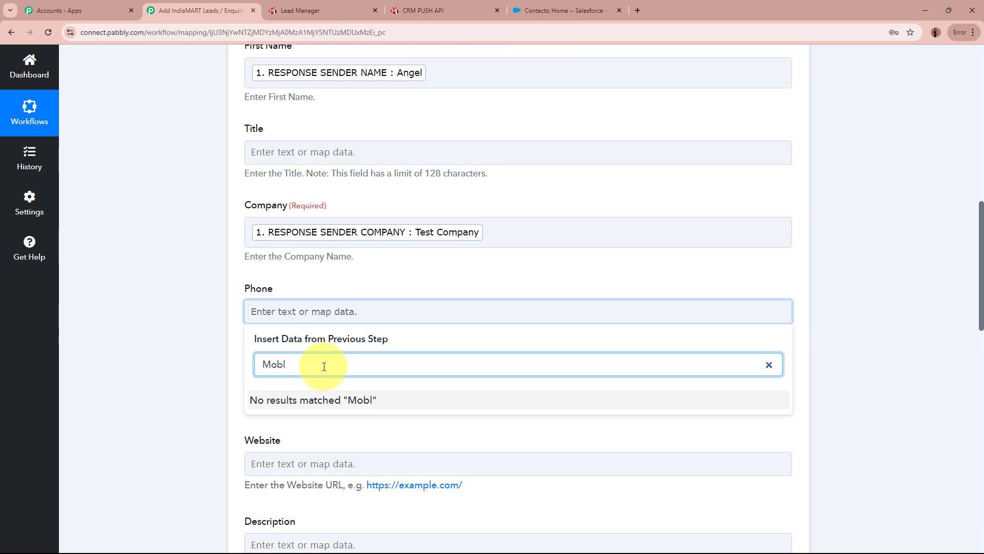
click(416, 464)
click(165, 377)
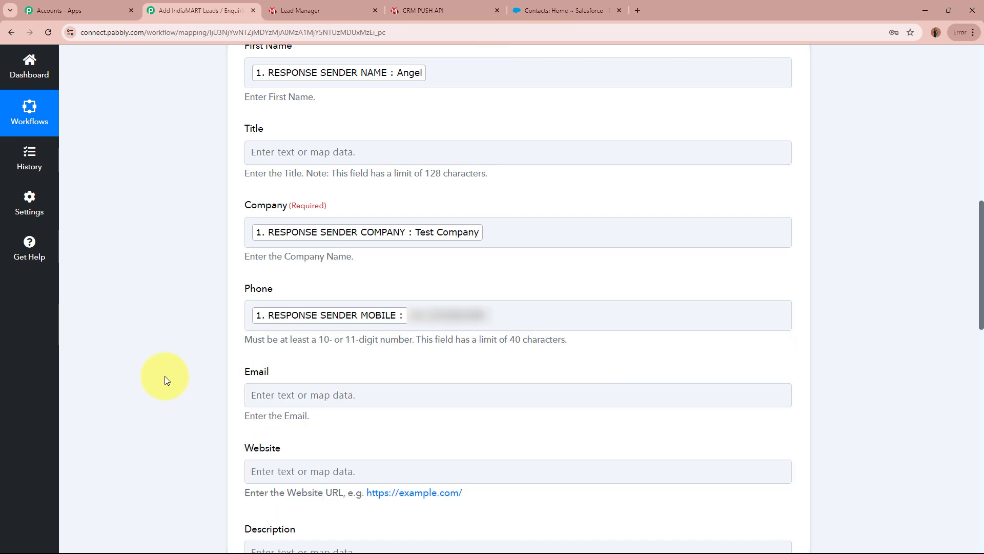
Map the Email field to RESPONSE SENDER EMAIL, searching the trigger data for "Email" and avoiding the ALT entry
scroll(165, 380, down, 6)
click(330, 87)
click(353, 137)
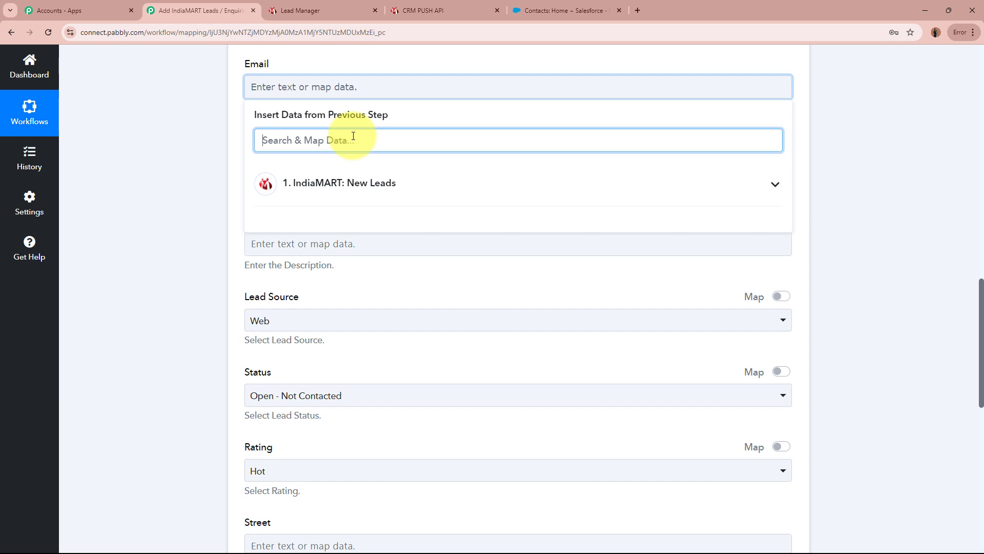
text(Email)
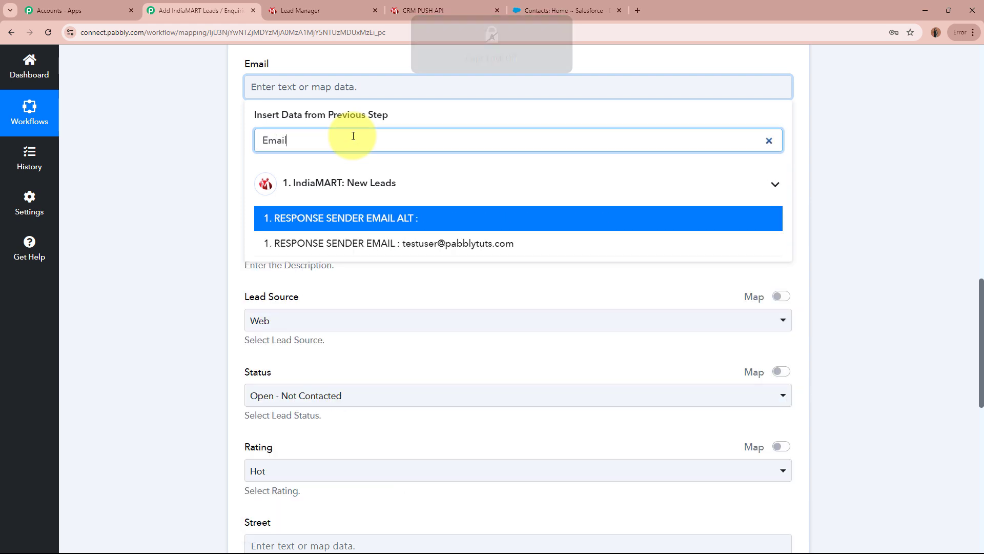
click(446, 244)
click(173, 202)
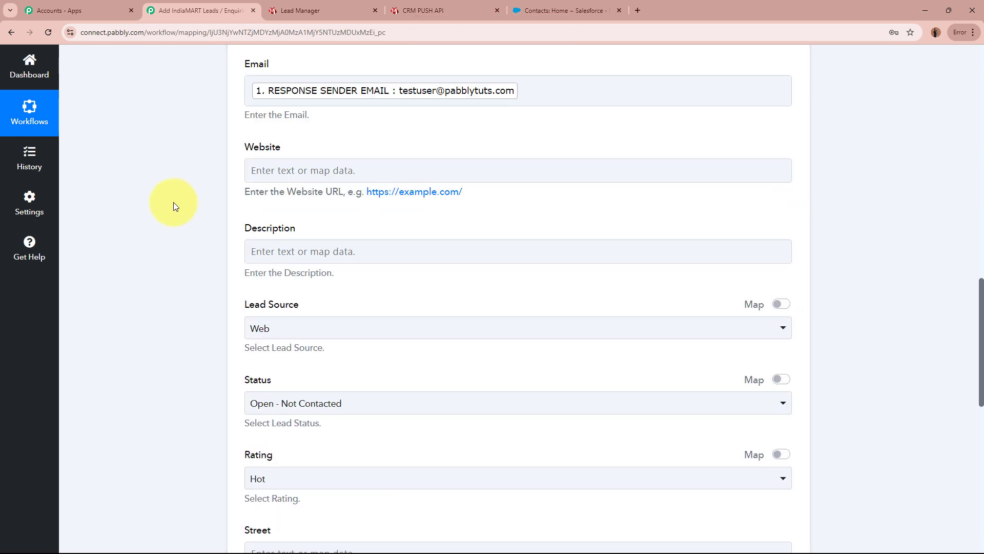
Check the preset Lead Source options, enable mapping for that field and replace its value with "IndiaMART Leads"
scroll(174, 202, down, 1)
scroll(174, 203, down, 1)
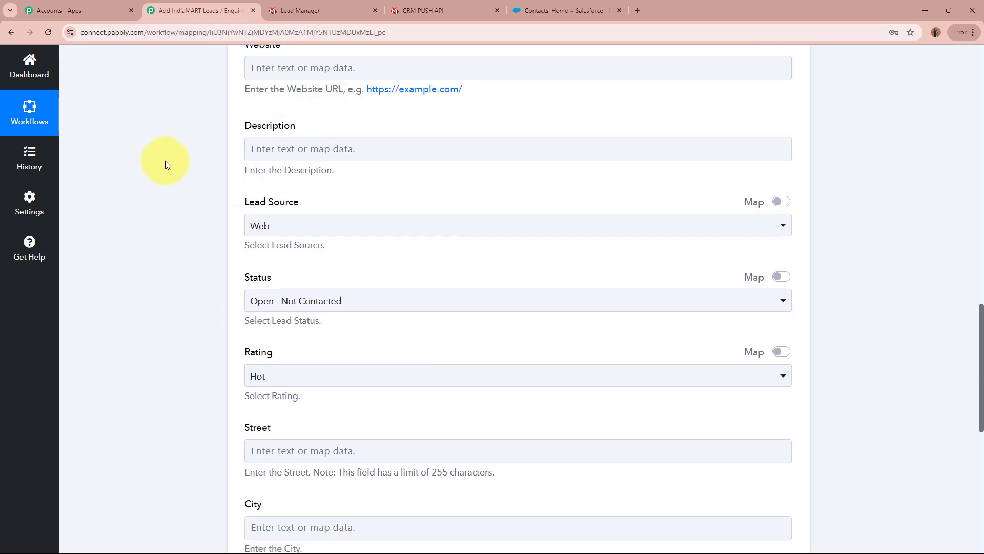
scroll(168, 165, down, 4)
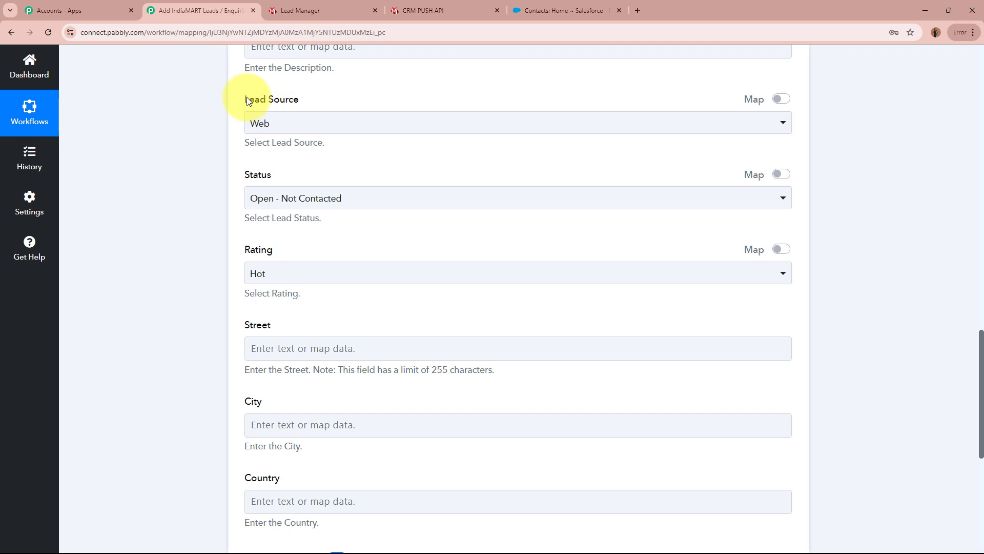
drag(246, 98, 307, 97)
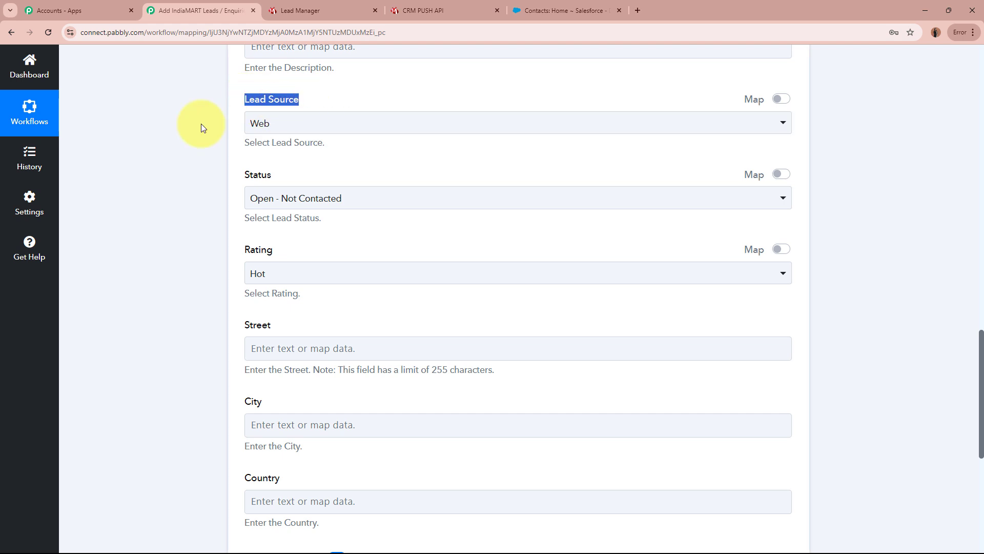
click(402, 125)
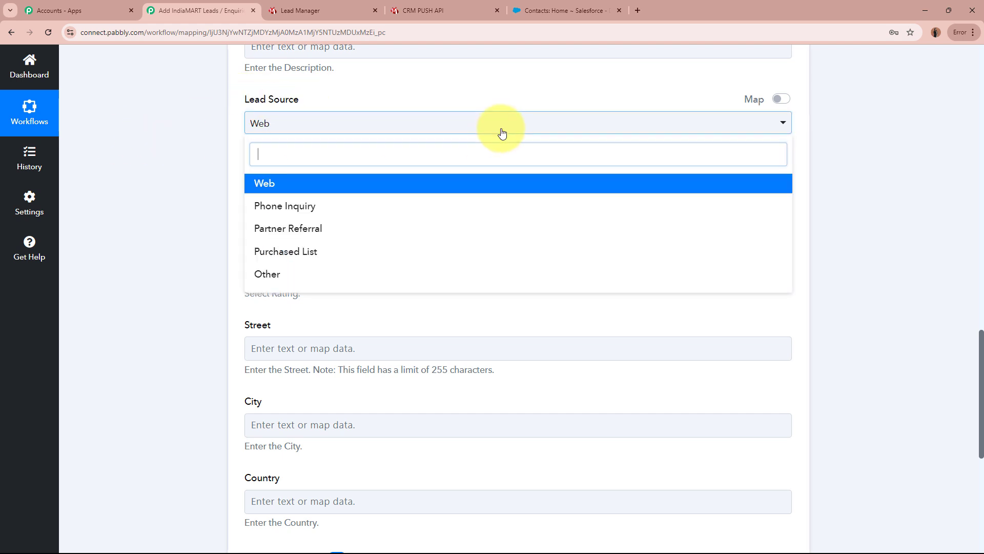
click(172, 205)
click(782, 100)
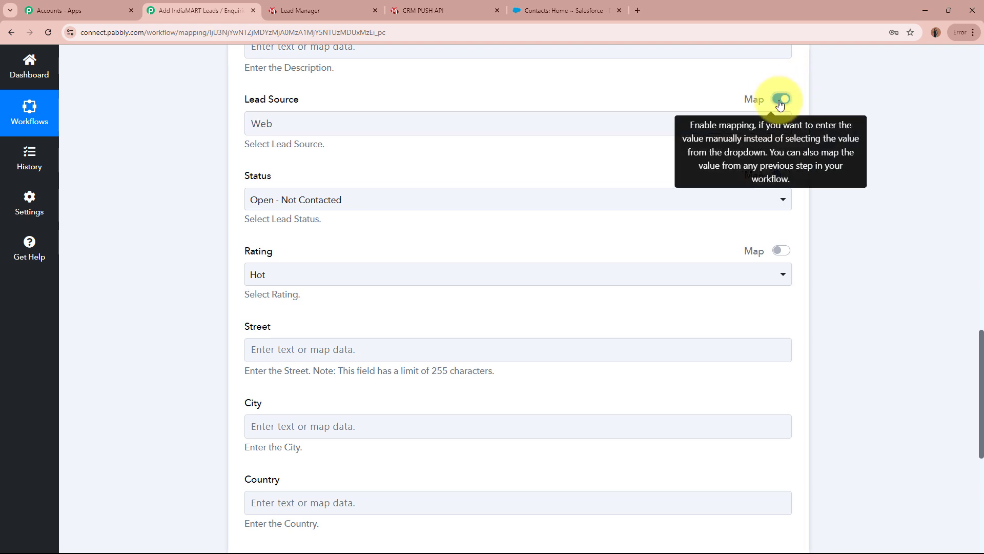
click(322, 126)
key(ctrl+a)
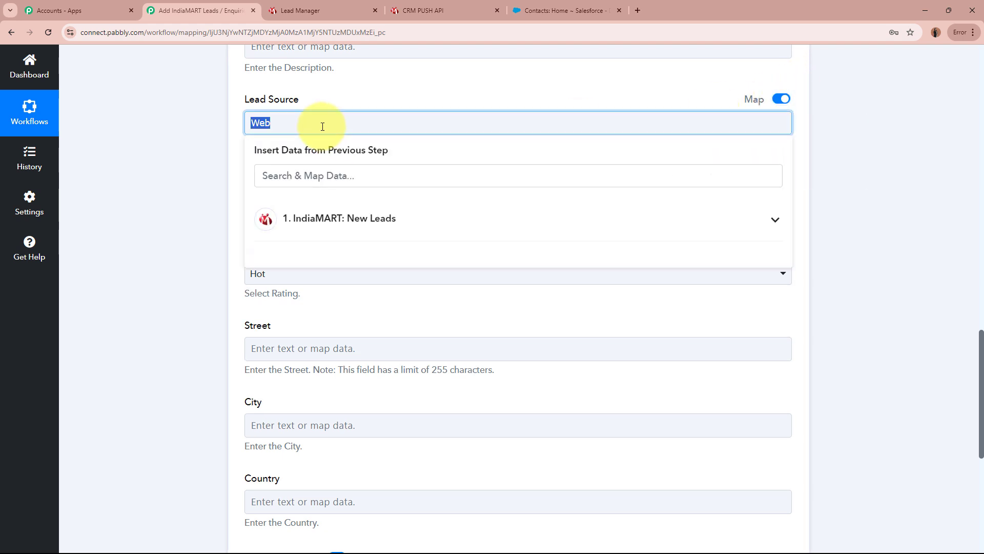
key(BackSpace)
key(Caps_Lock)
text(IndiaMART Leads)
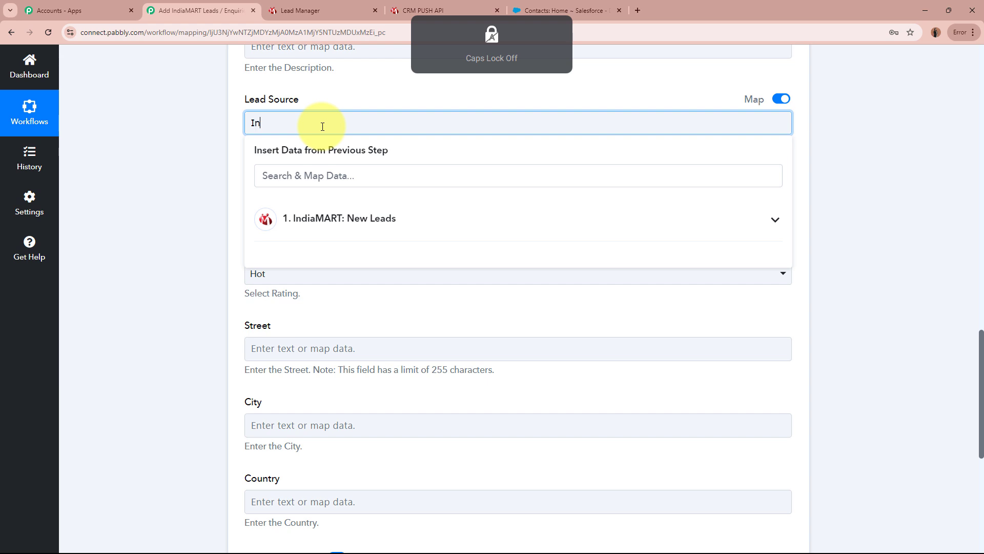
click(357, 86)
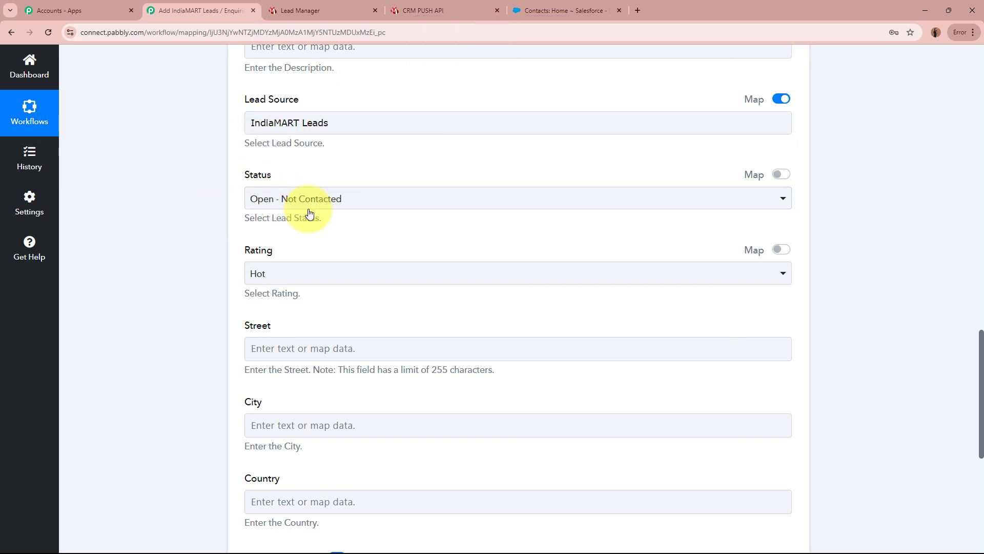
Map the Street field to RESPONSE SENDER ADDRESS, searching the IndiaMART lead data for "Address"
scroll(200, 237, down, 1)
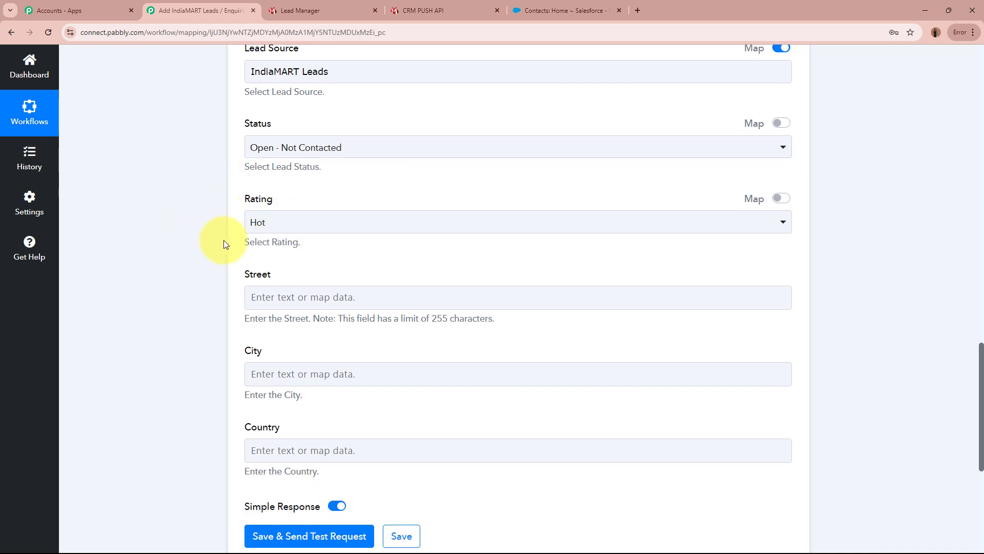
scroll(166, 207, down, 2)
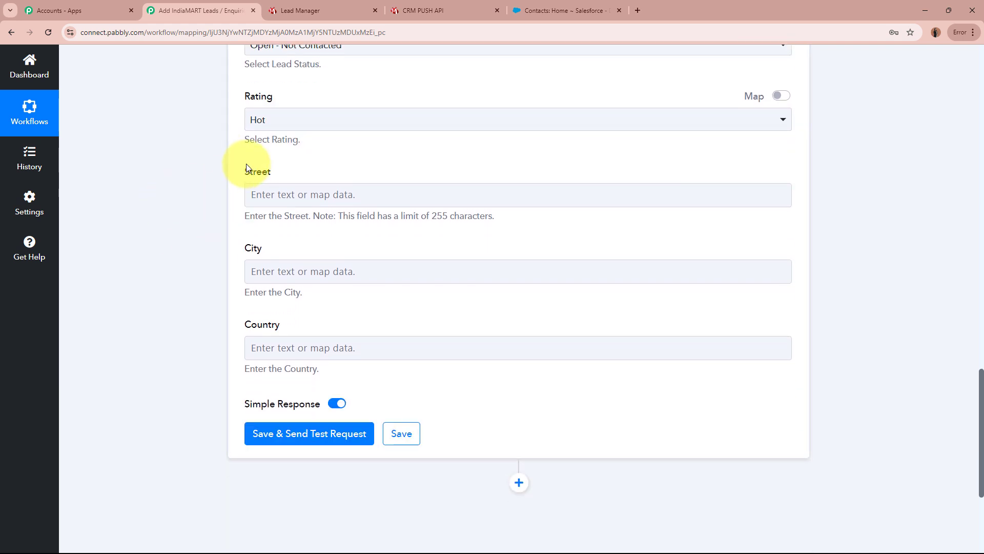
click(285, 197)
click(310, 251)
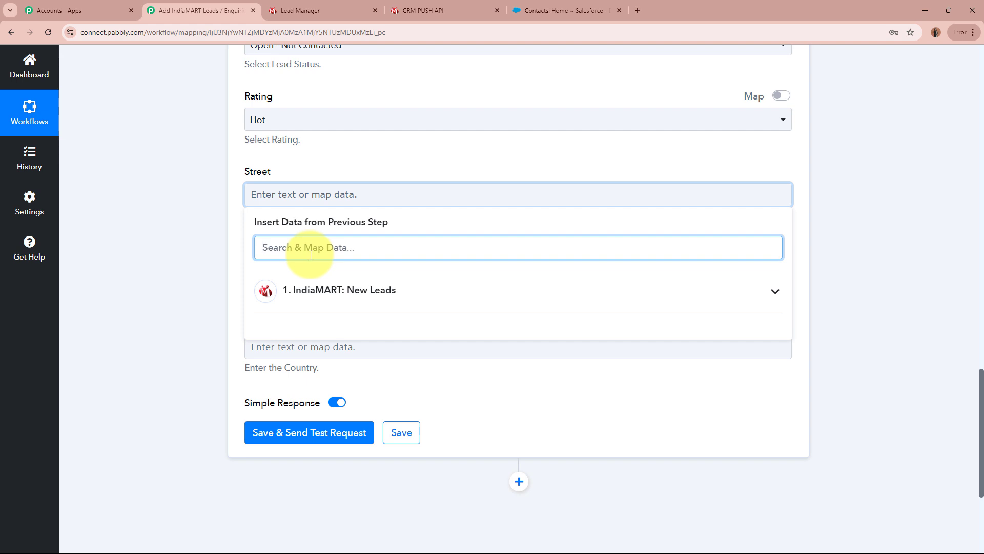
text(Address)
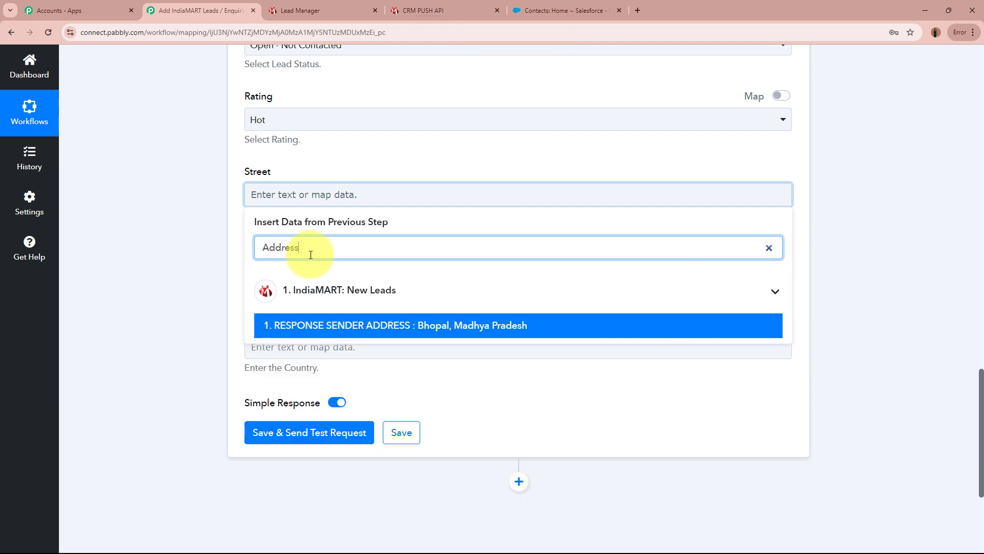
click(367, 325)
Map the City field to RESPONSE SENDER CITY, searching the IndiaMART lead data for "City"
click(290, 282)
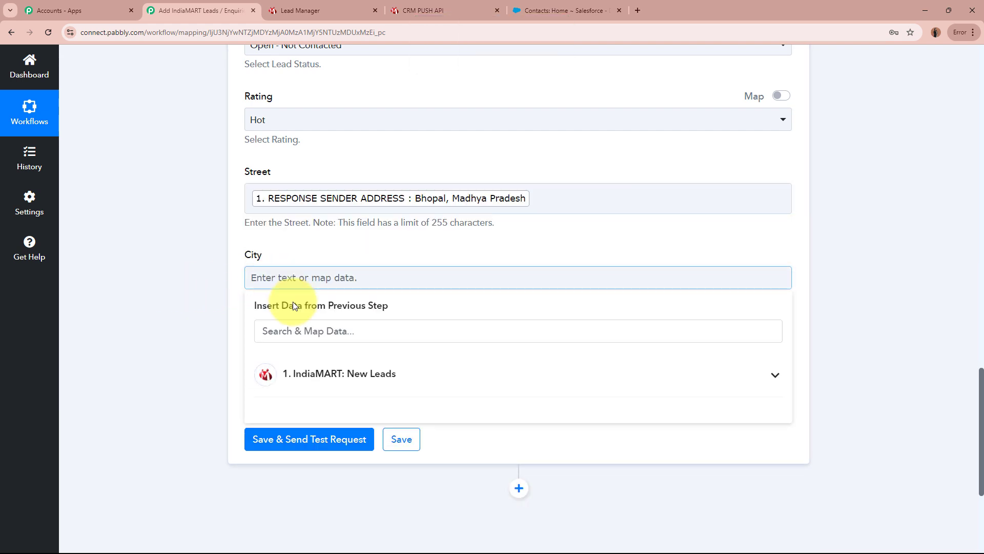
click(296, 332)
key(Caps_Lock)
text(C)
key(Caps_Lock)
text(ity)
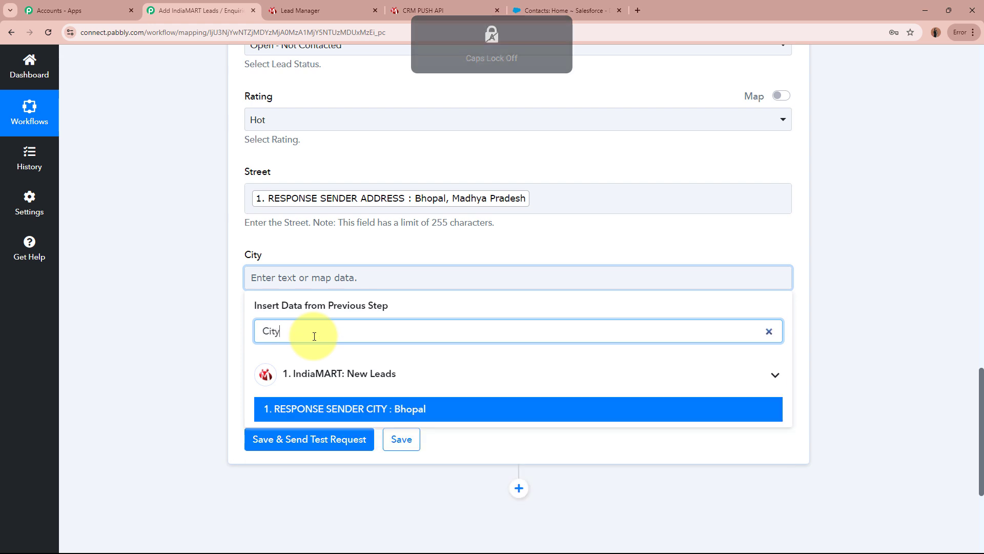
click(325, 402)
click(208, 358)
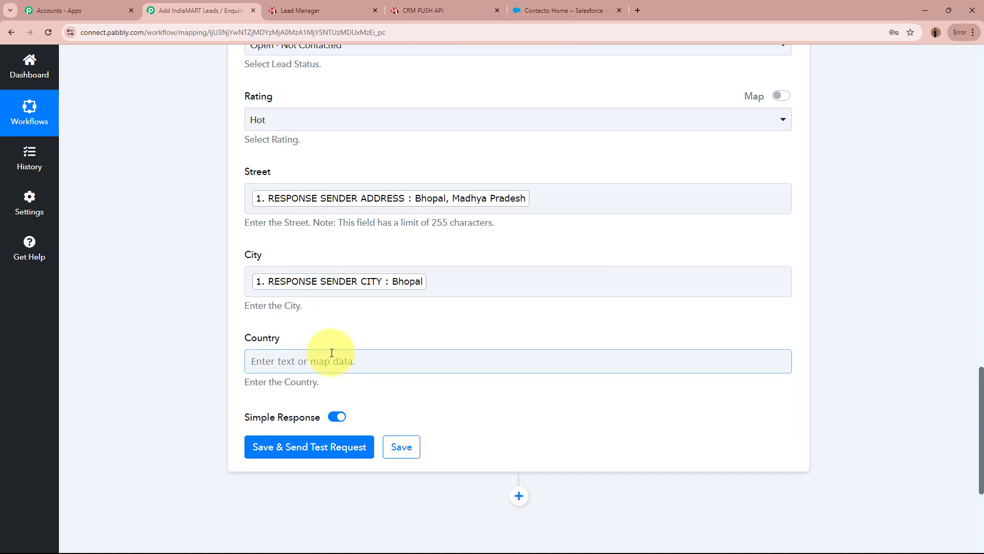
Map the Country field to RESPONSE SENDER COUNTRY ISO, searching the IndiaMART lead data for "Coun"
click(332, 358)
click(259, 412)
key(Caps_Lock)
text(C)
key(Caps_Lock)
text(o)
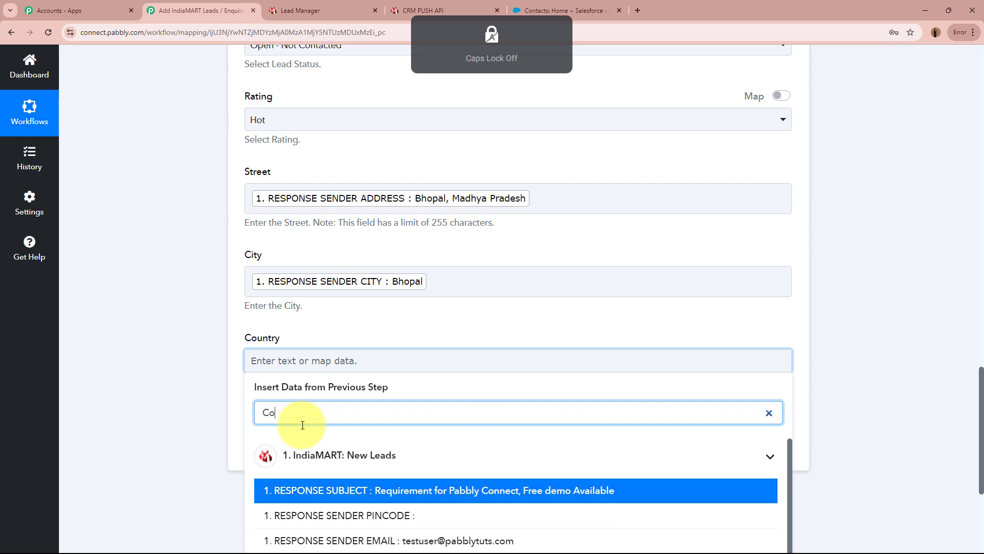
text(un)
click(338, 490)
click(98, 374)
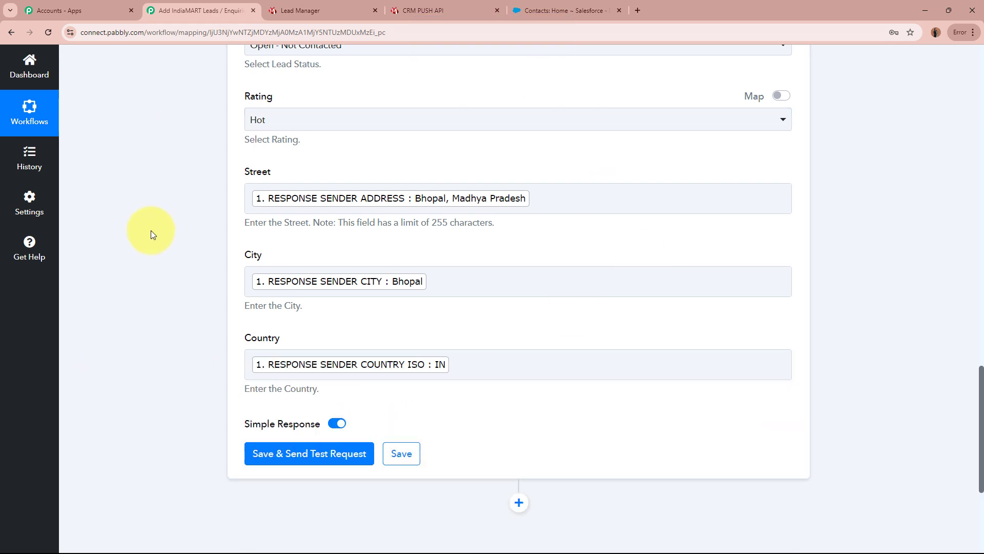
Save the Create Lead action and send a test request to Salesforce
scroll(151, 229, up, 1)
scroll(151, 229, down, 4)
scroll(151, 230, down, 1)
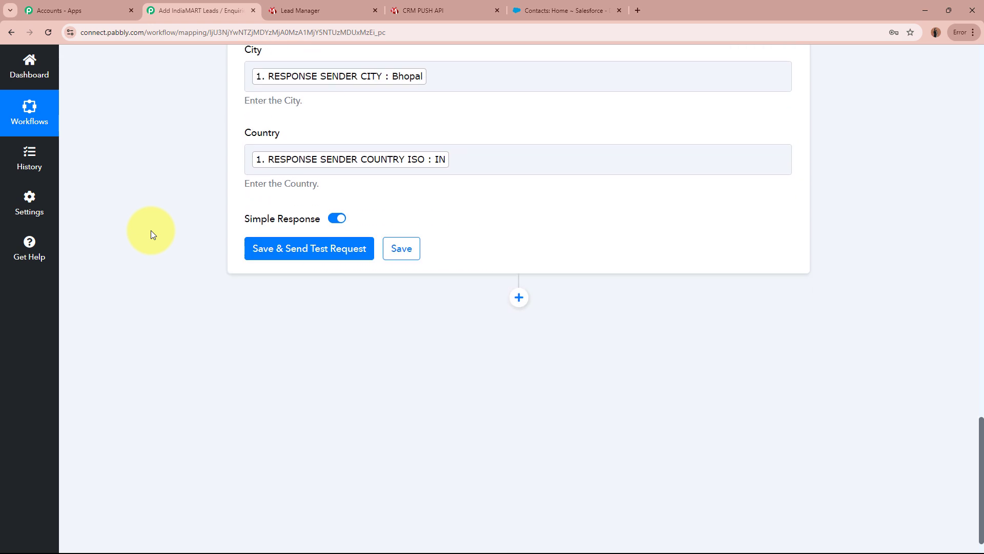
click(286, 259)
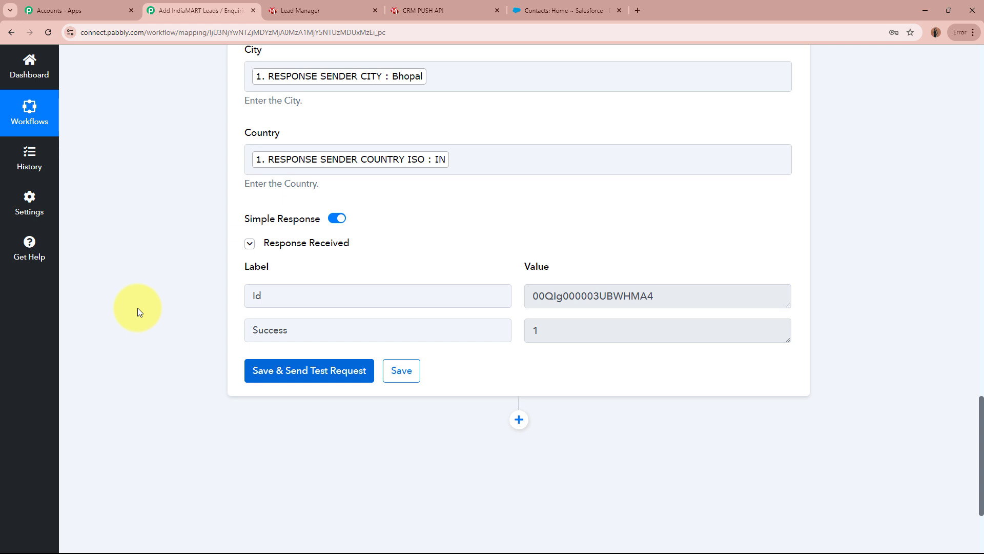
Switch to Salesforce, open the newest entry in the recent leads and check its name, phone and email
click(576, 4)
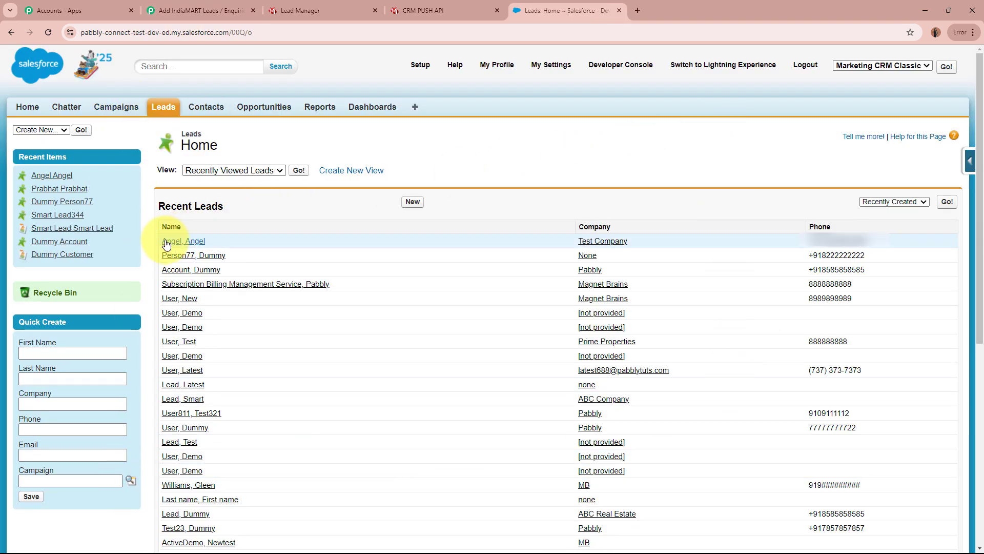
click(203, 243)
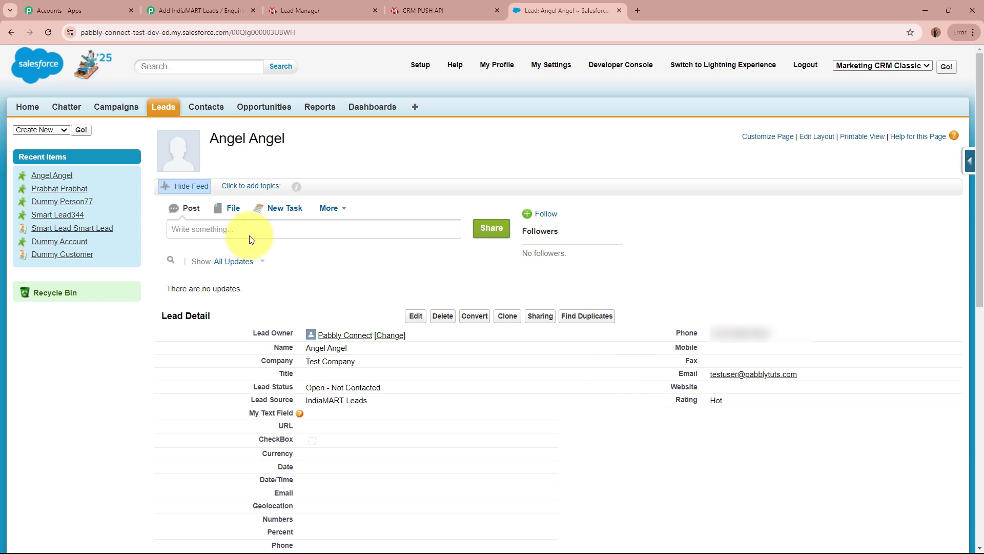
drag(209, 141, 324, 138)
click(324, 138)
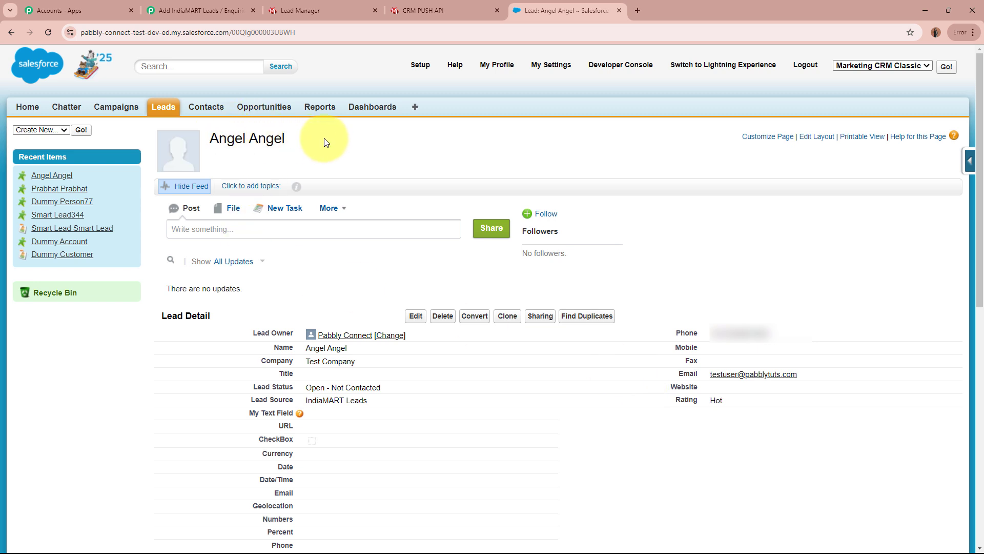
drag(710, 331, 760, 328)
drag(709, 374, 803, 378)
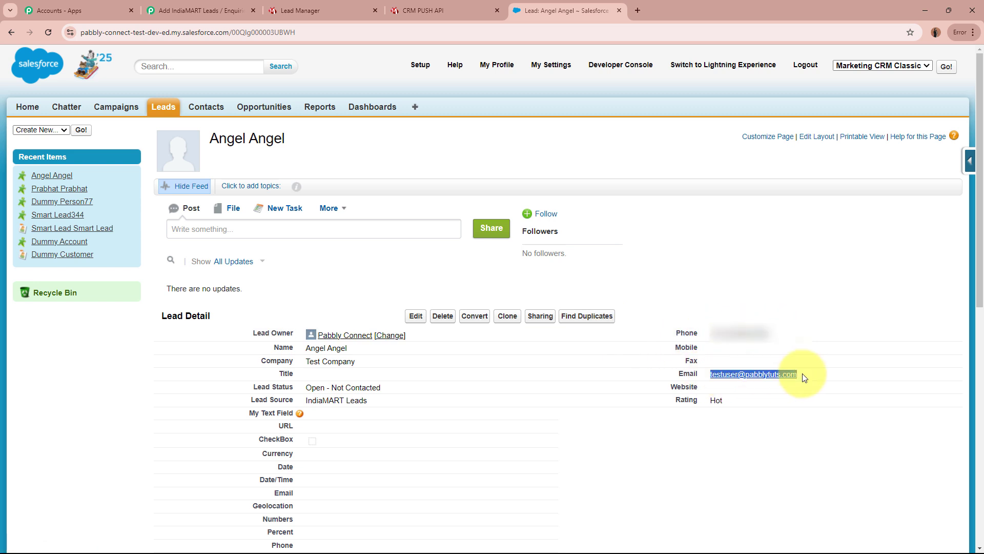
Check the new lead's company, lead source, lead status and address against the mapped data
drag(308, 361, 384, 367)
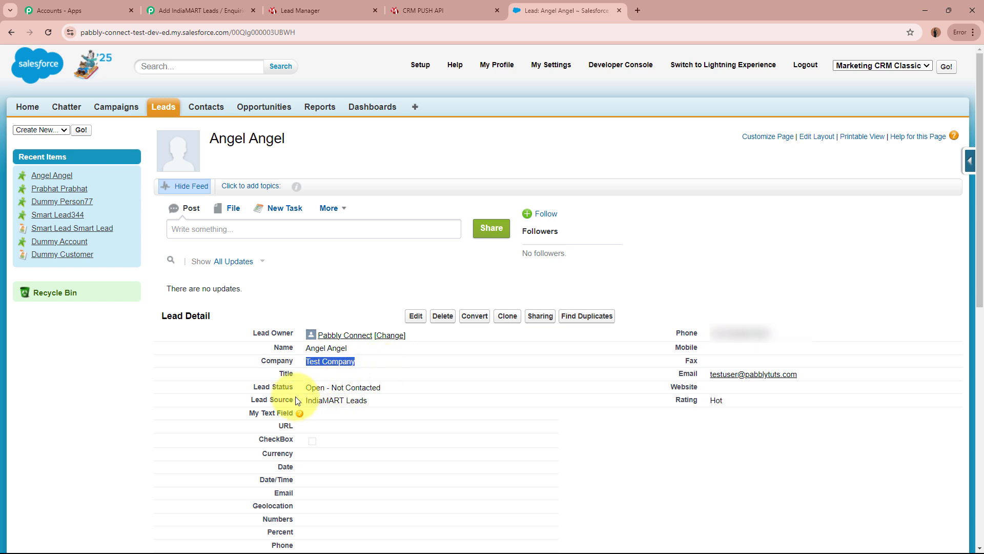
drag(306, 401, 396, 402)
click(397, 403)
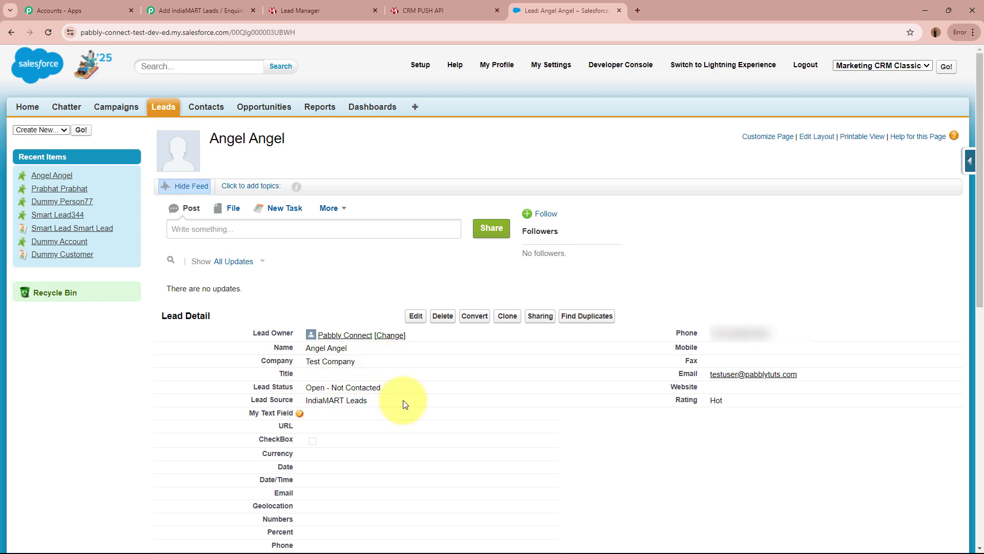
drag(305, 387, 402, 389)
click(428, 402)
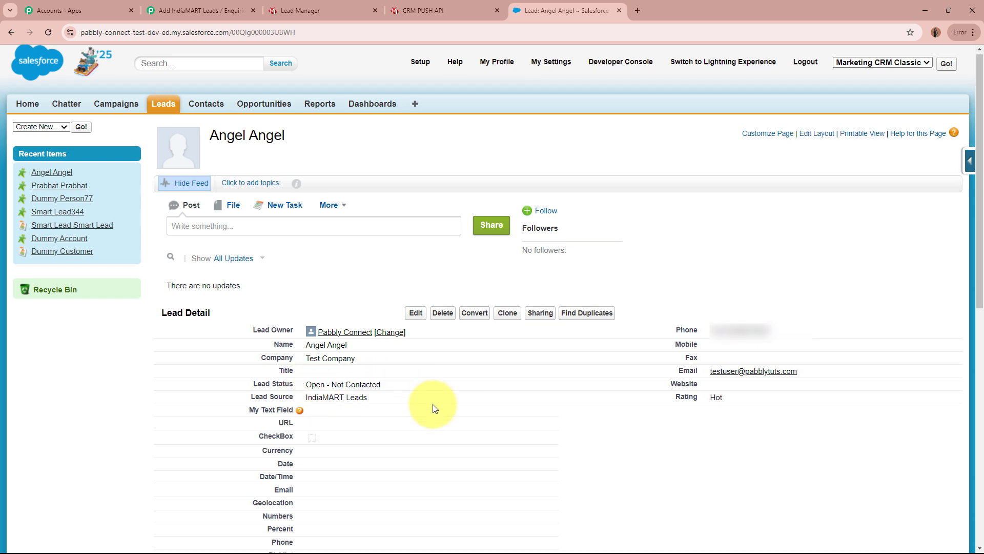
scroll(432, 406, down, 6)
drag(307, 316, 319, 326)
click(320, 326)
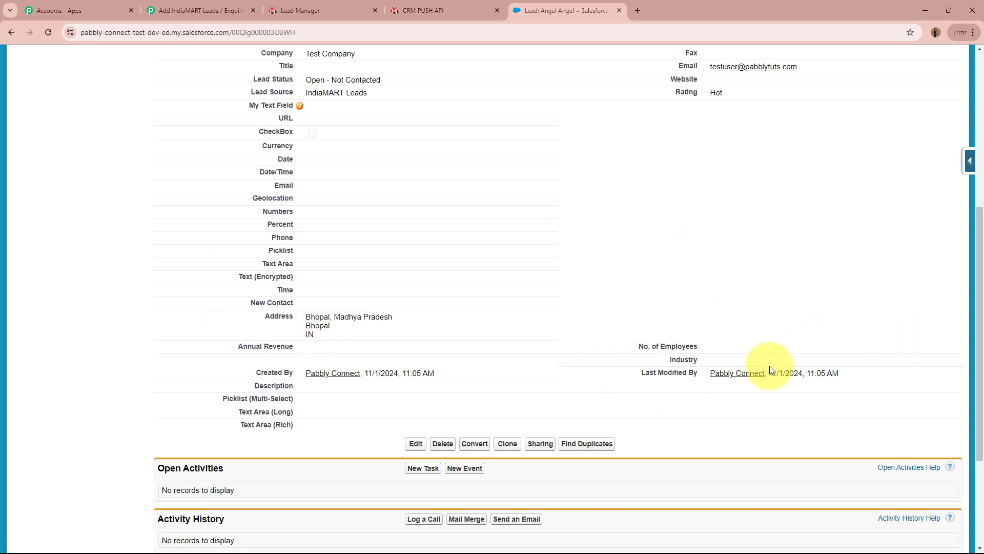
scroll(758, 269, up, 6)
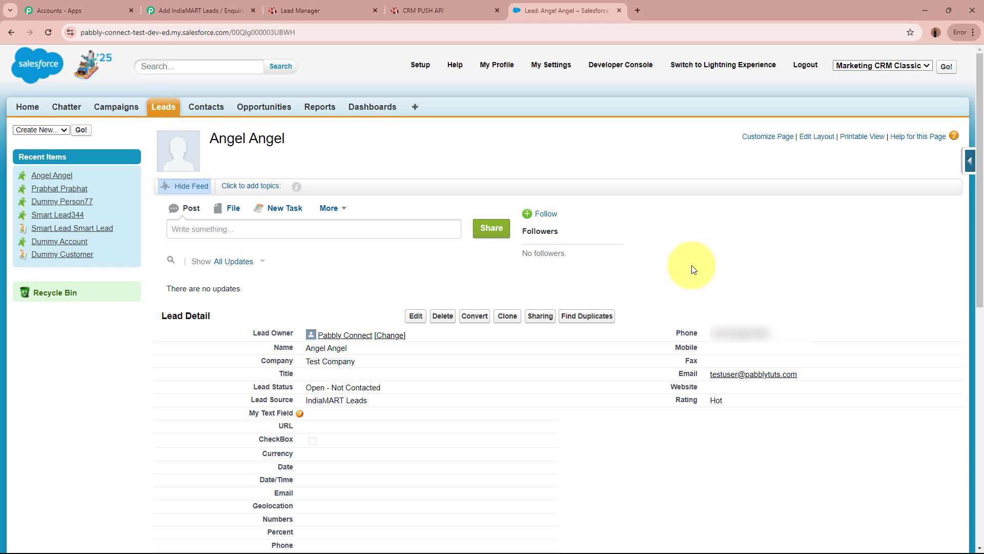
Glance at the IndiaMART Lead Manager, then return to the Pabbly Connect workflow and view its trigger and action overview
click(354, 9)
click(564, 7)
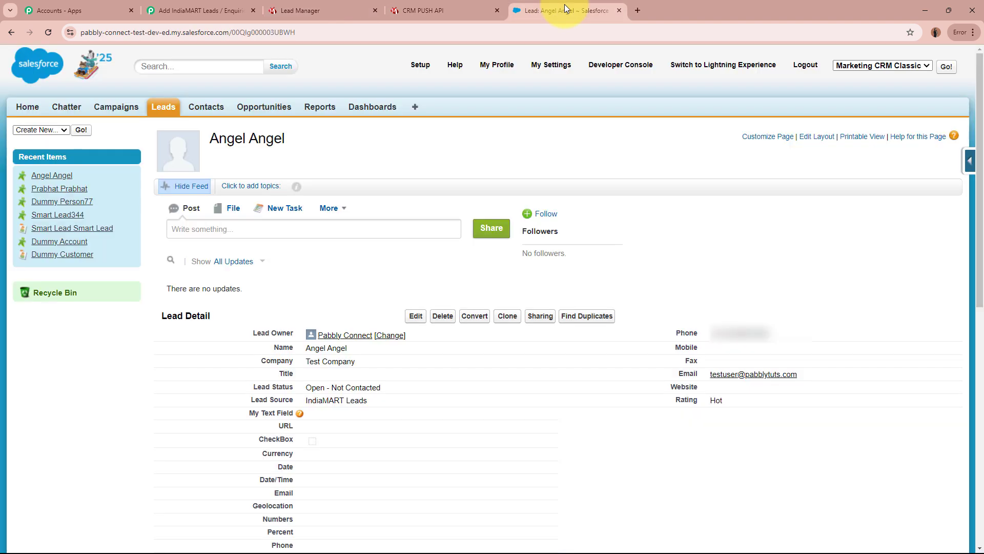
click(205, 10)
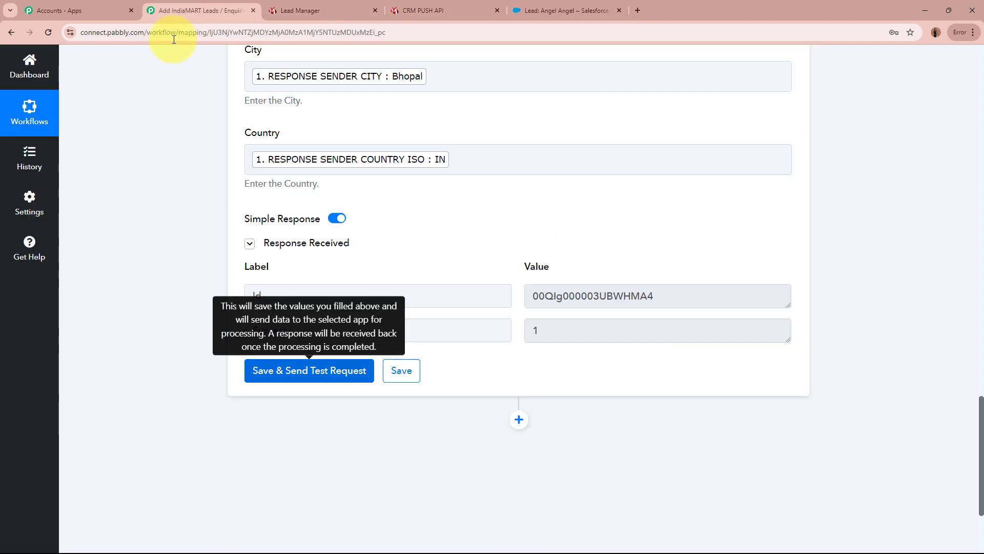
scroll(167, 284, up, 1)
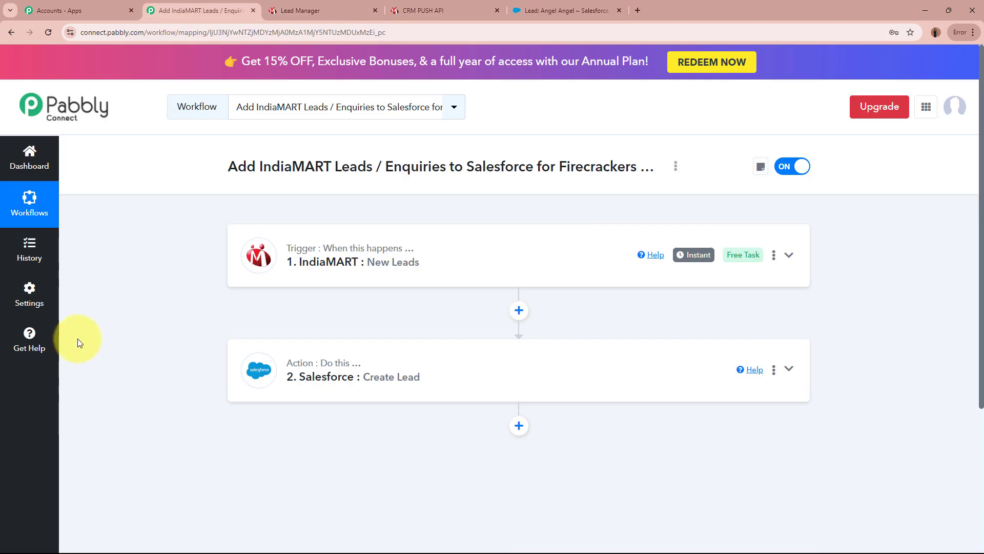